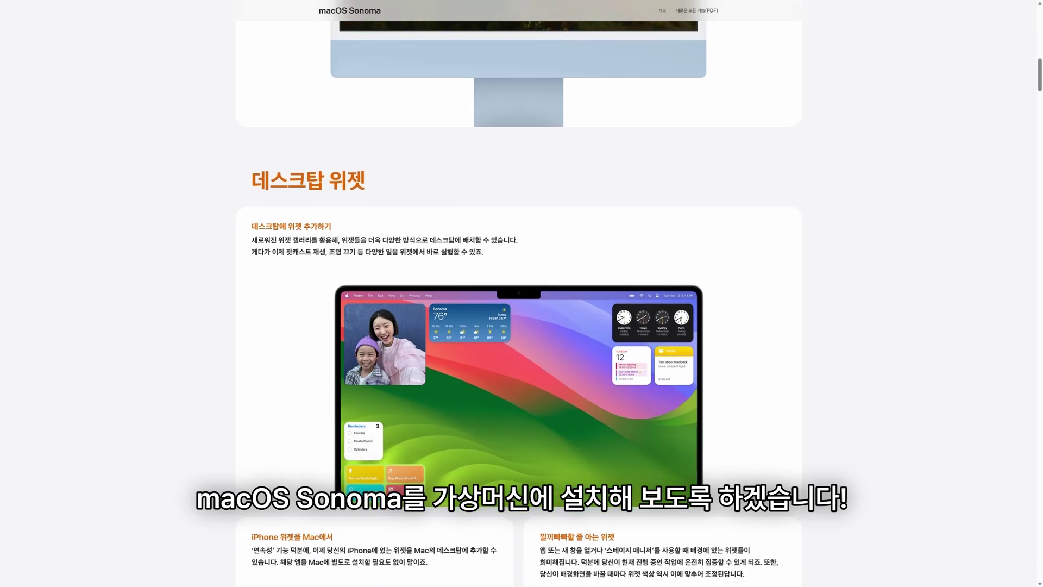
Download the macOS_Sonoma_14.0.gho file from its Google Drive page.
{"action": "scroll", "coordinate": [518, 294], "scroll_direction": "down", "scroll_amount": 2}
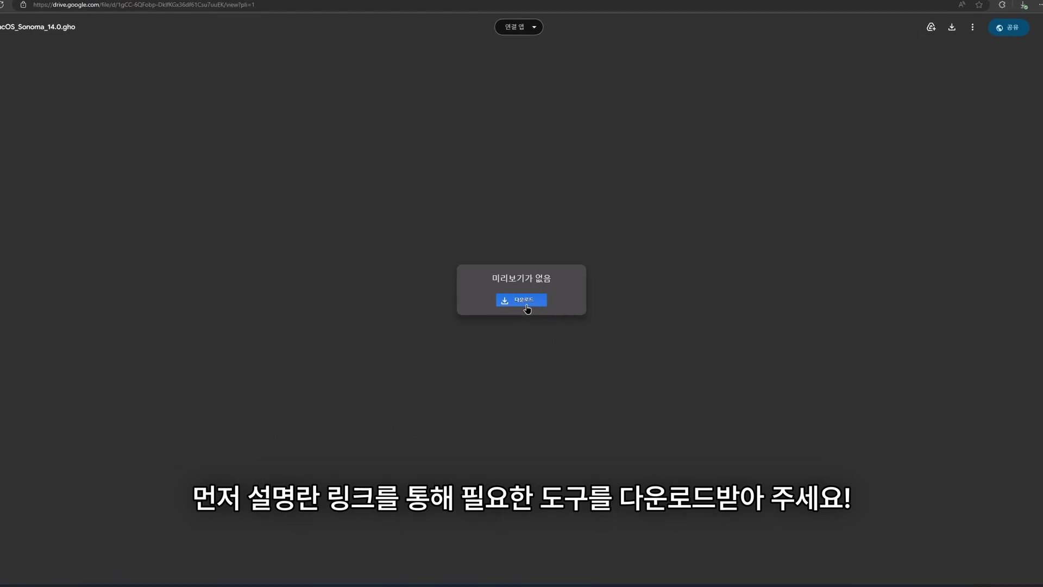
{"action": "left_click", "coordinate": [526, 307]}
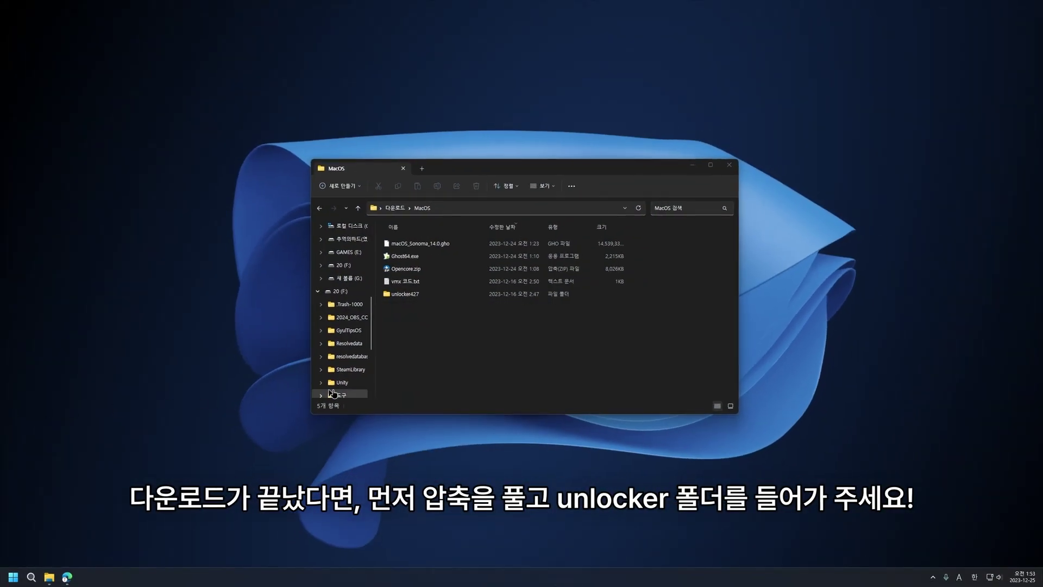
Run unlock.exe from the windows folder inside unlocker427, allow it to make changes, and close its console once patching ends.
{"action": "double_click", "coordinate": [419, 297]}
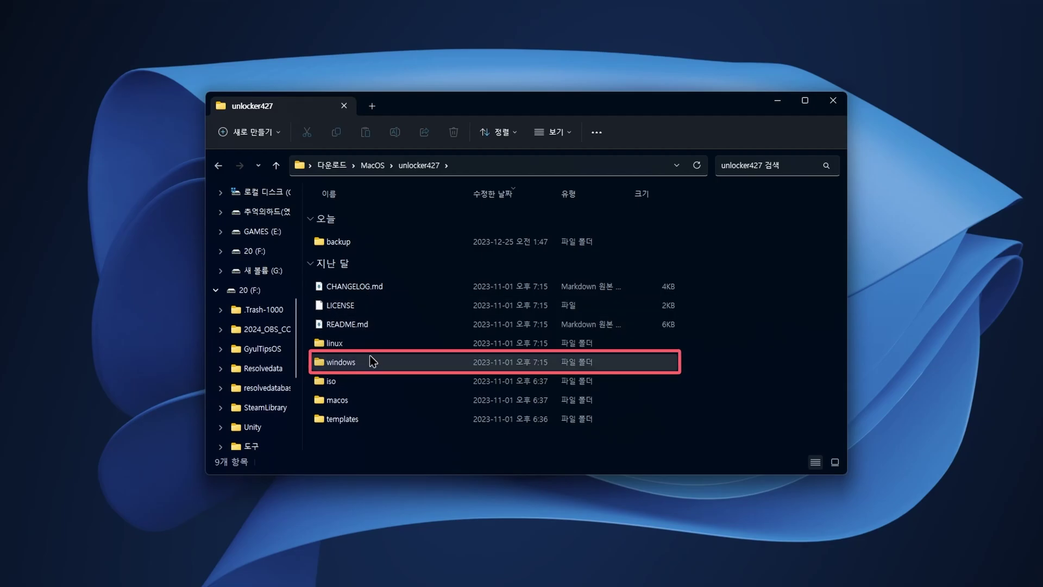
{"action": "double_click", "coordinate": [372, 361]}
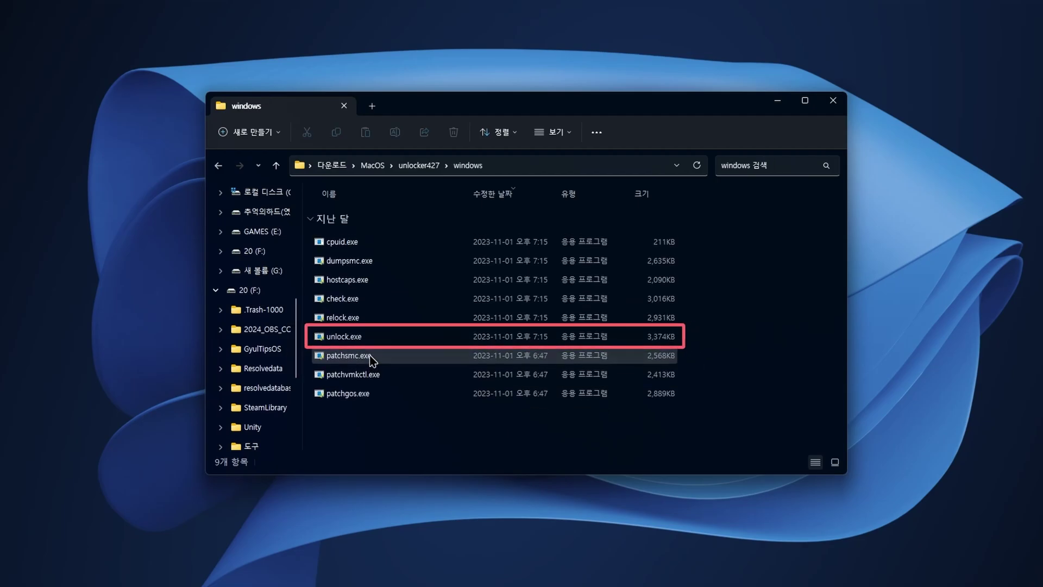
{"action": "double_click", "coordinate": [379, 345]}
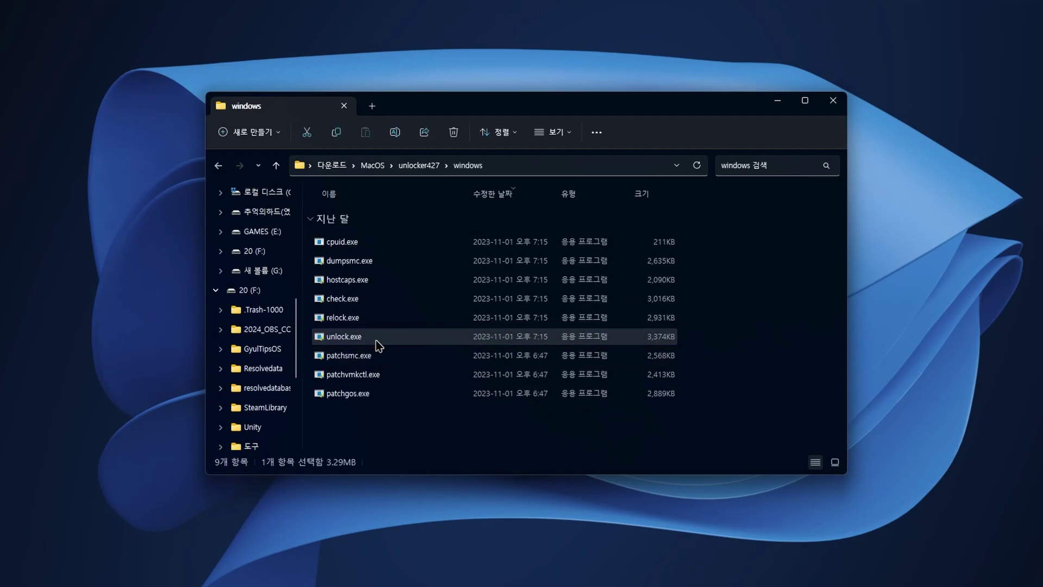
{"action": "left_click", "coordinate": [465, 419]}
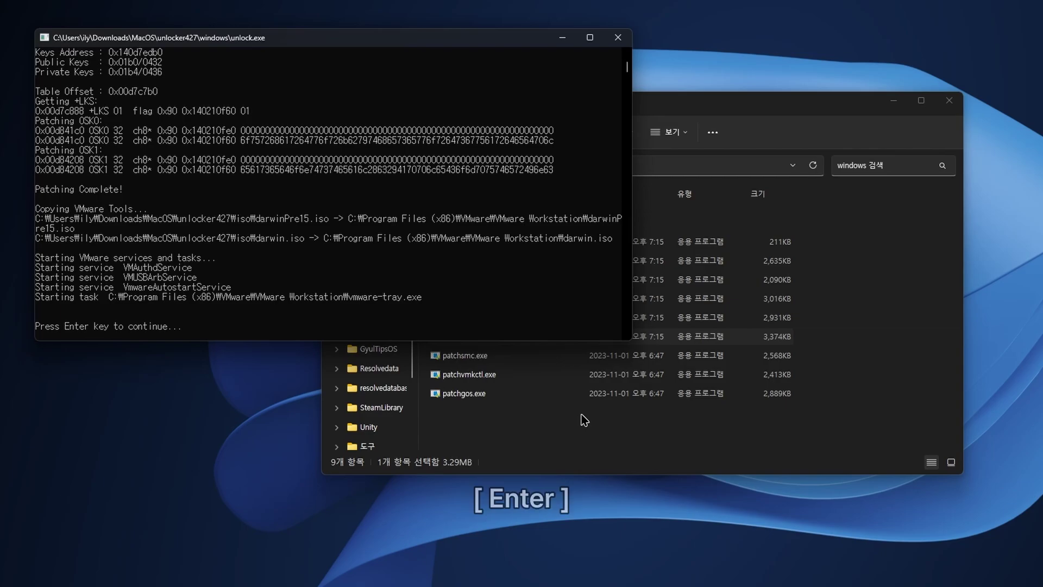
{"action": "key", "text": "Return"}
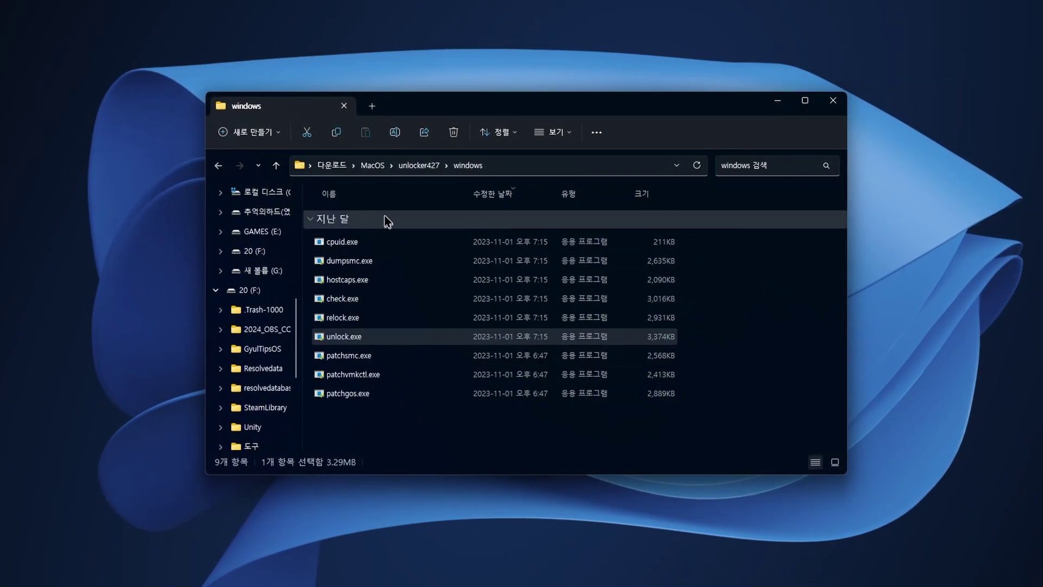
Launch Ghost64.exe from the MacOS downloads folder, allow it to make changes, and dismiss its About notice.
{"action": "left_click", "coordinate": [372, 167]}
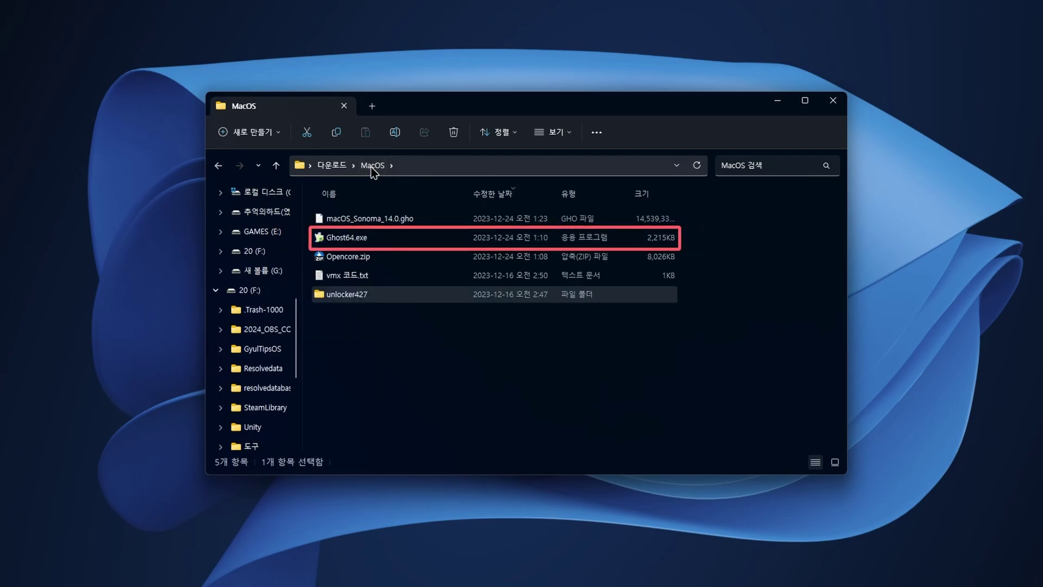
{"action": "double_click", "coordinate": [365, 237]}
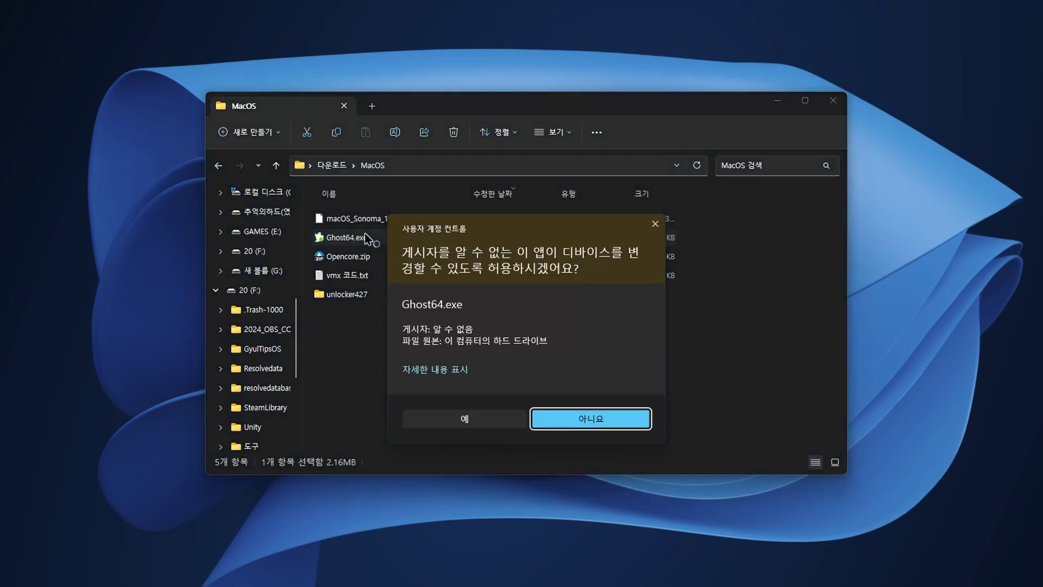
{"action": "left_click", "coordinate": [460, 421]}
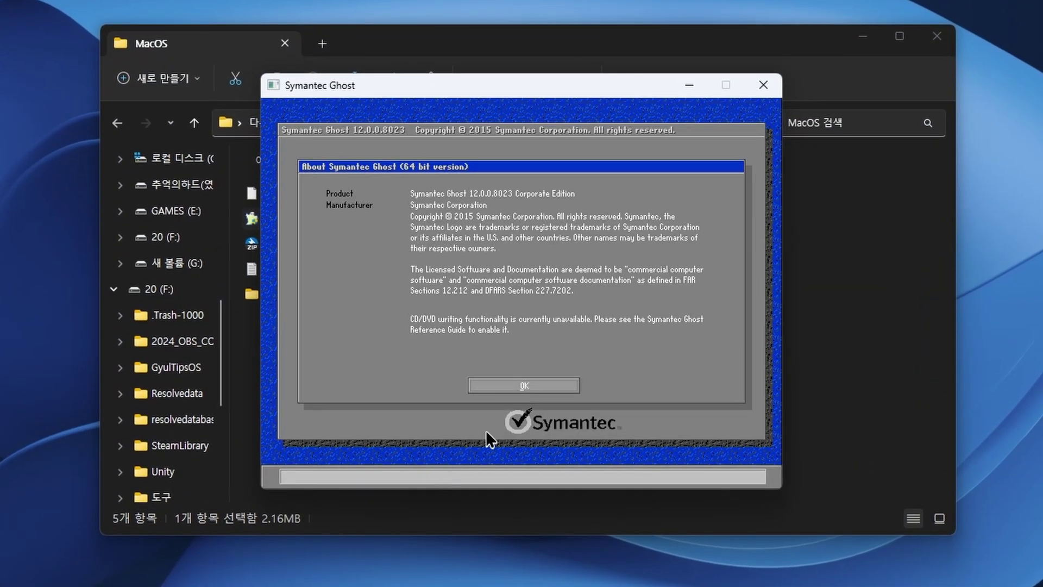
{"action": "left_click", "coordinate": [523, 387]}
Start a local disk restore from image, choosing macOS_Sonoma_14.0.gho in the user's Downloads folder as the source.
{"action": "mouse_move", "coordinate": [357, 286]}
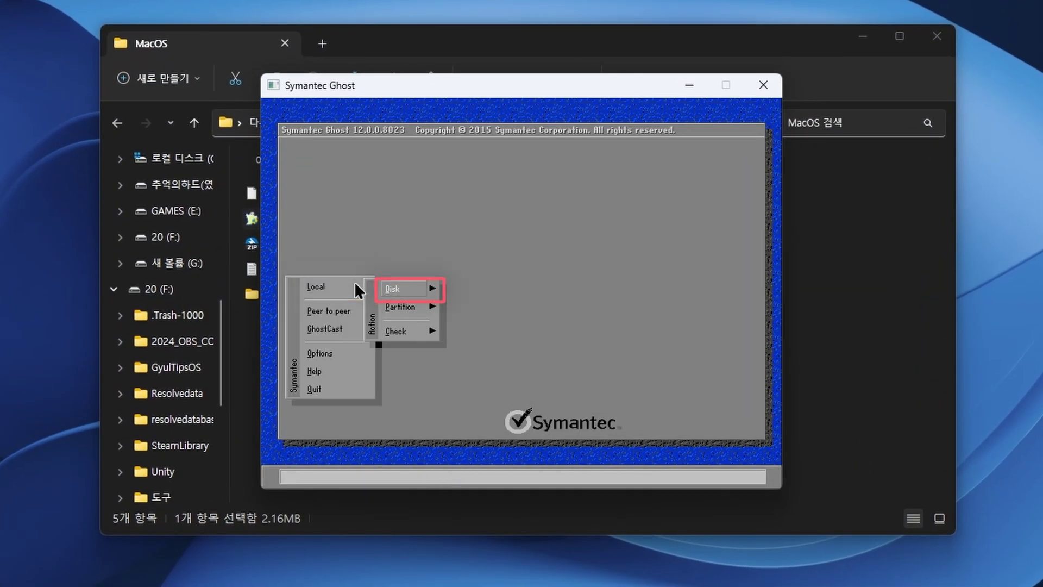
{"action": "mouse_move", "coordinate": [406, 286]}
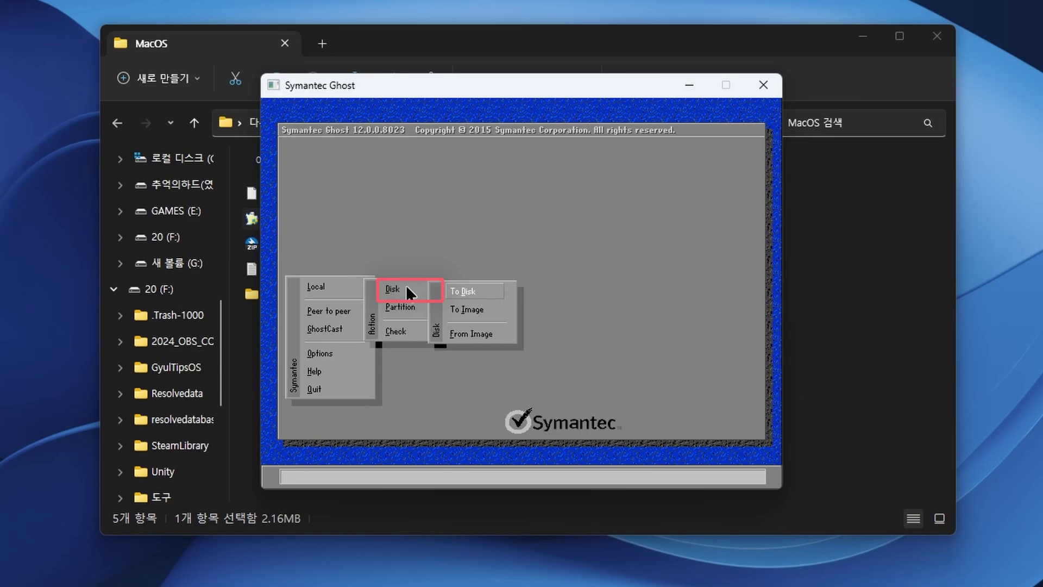
{"action": "left_click", "coordinate": [472, 334]}
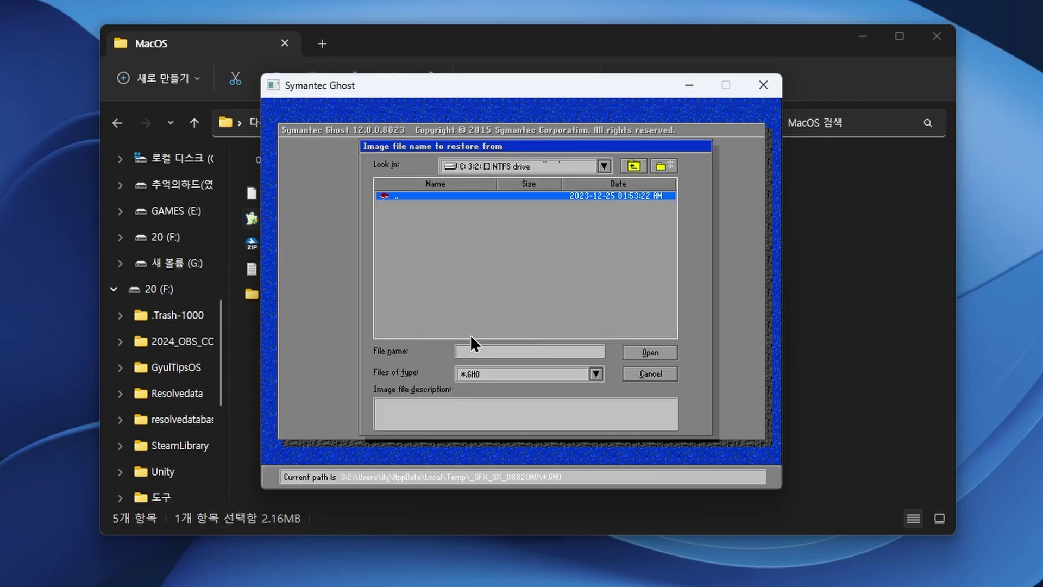
{"action": "left_click", "coordinate": [634, 163]}
{"action": "left_click", "coordinate": [634, 163]}
{"action": "left_click", "coordinate": [634, 163]}
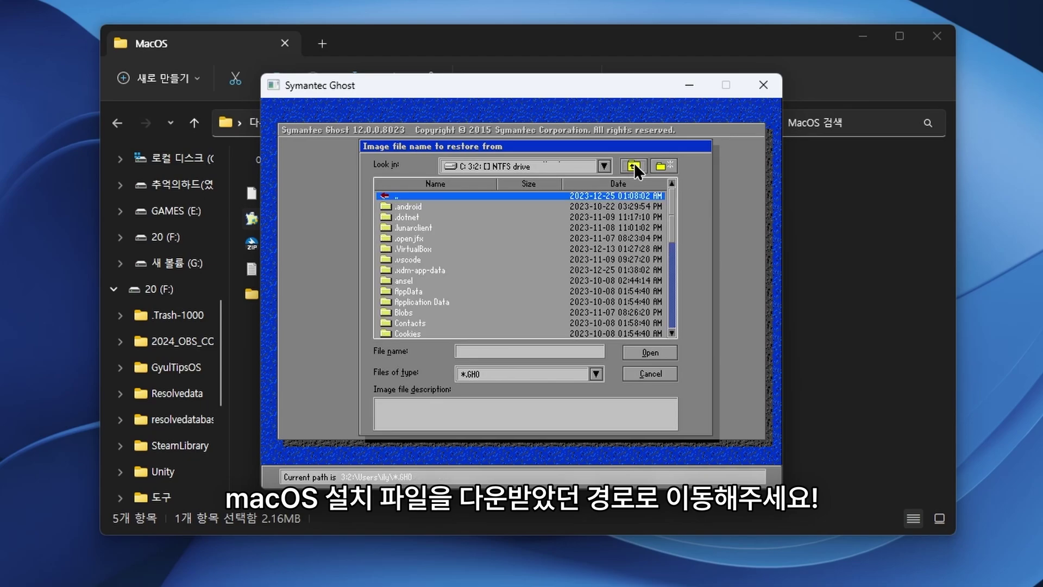
{"action": "left_click", "coordinate": [672, 329]}
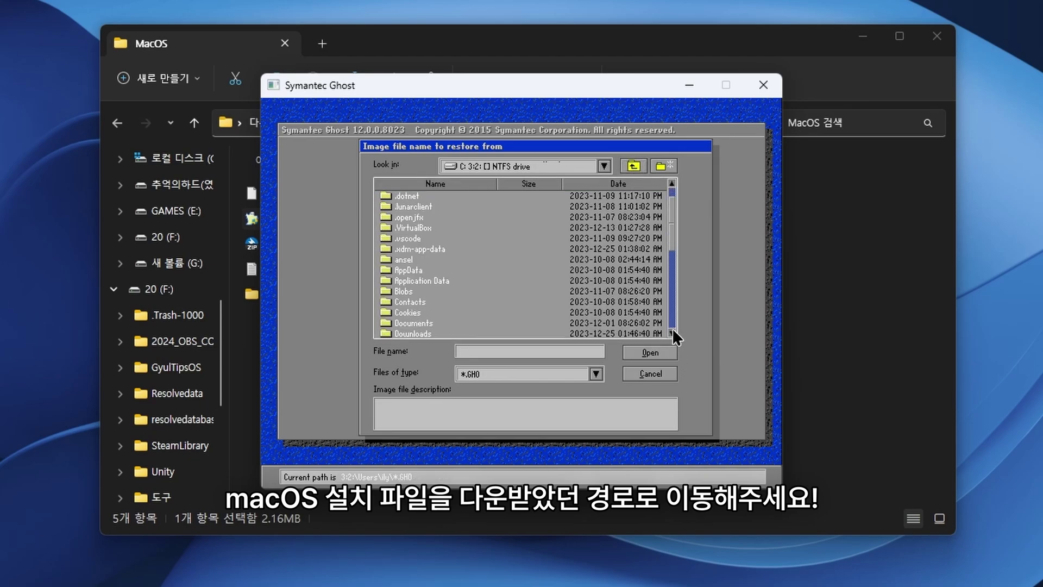
{"action": "left_click", "coordinate": [673, 329]}
{"action": "left_click", "coordinate": [672, 329]}
{"action": "left_click", "coordinate": [672, 331]}
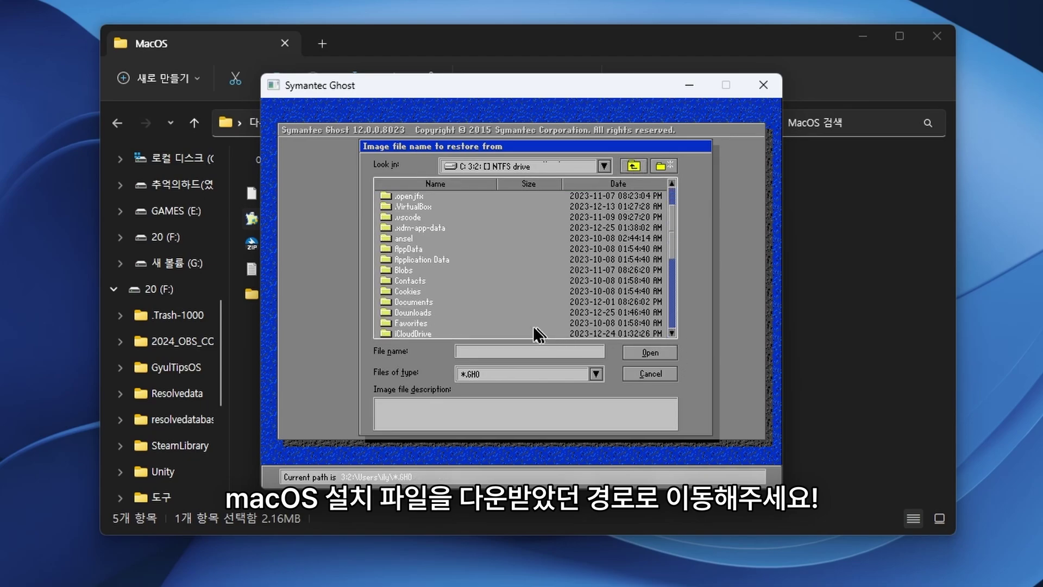
{"action": "double_click", "coordinate": [432, 314]}
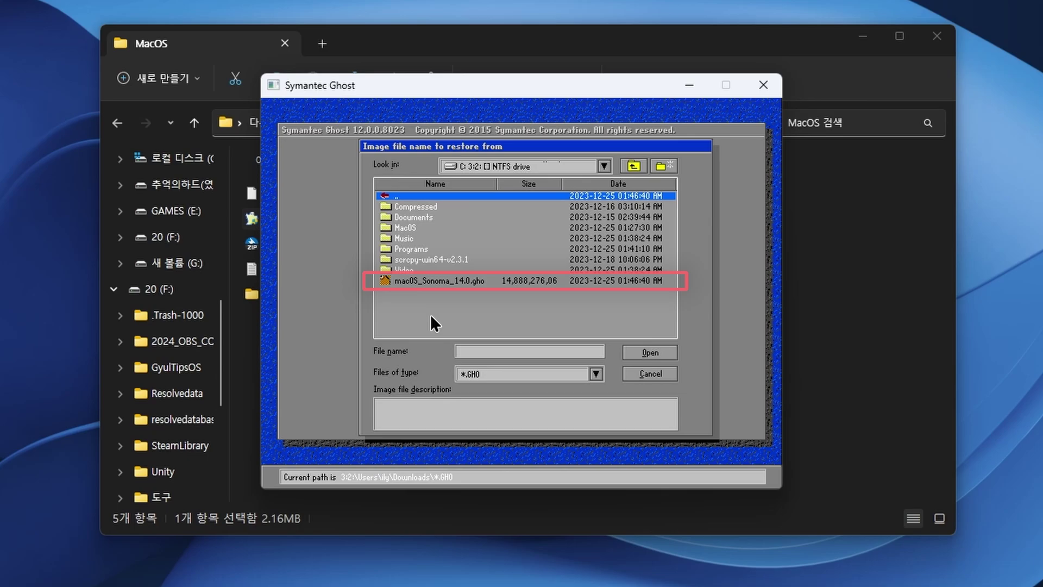
{"action": "double_click", "coordinate": [441, 282]}
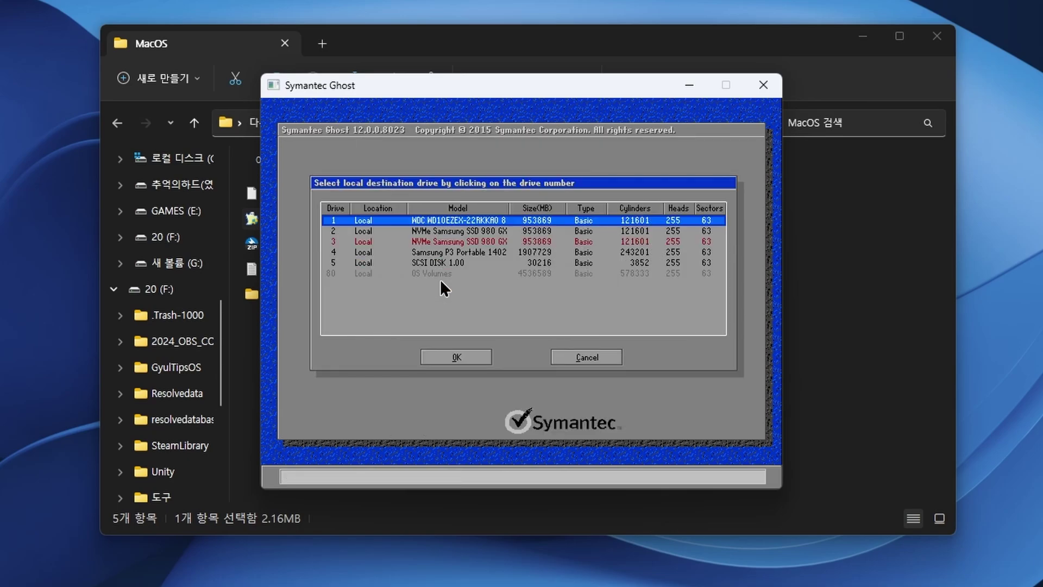
Restore the image onto the USB drive SCSI DISK 1.00, accepting GPT conversion, the proposed partition sizes and the overwrite.
{"action": "left_click", "coordinate": [438, 262]}
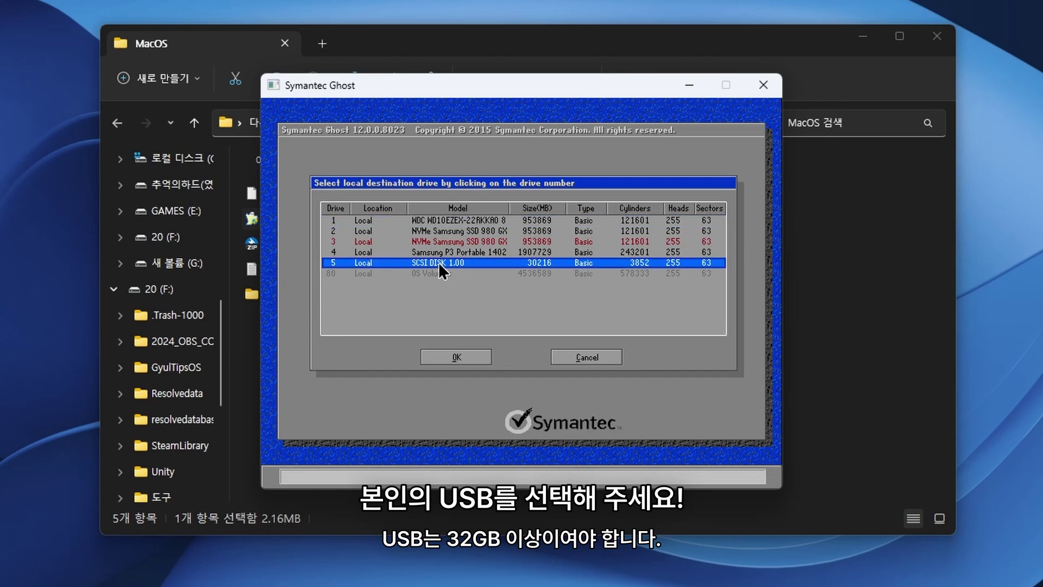
{"action": "left_click", "coordinate": [449, 353]}
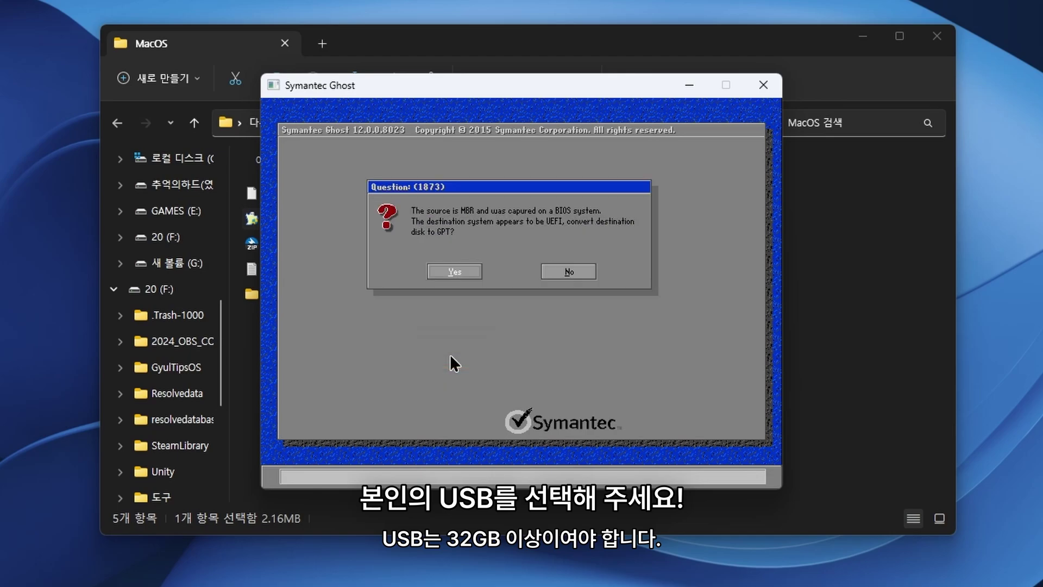
{"action": "left_click", "coordinate": [456, 274]}
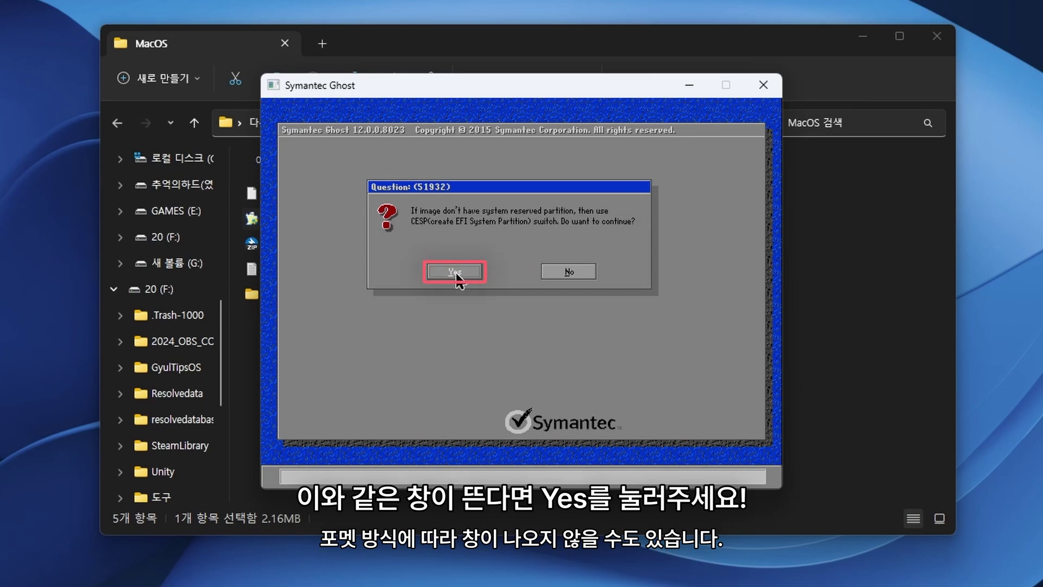
{"action": "left_click", "coordinate": [455, 272]}
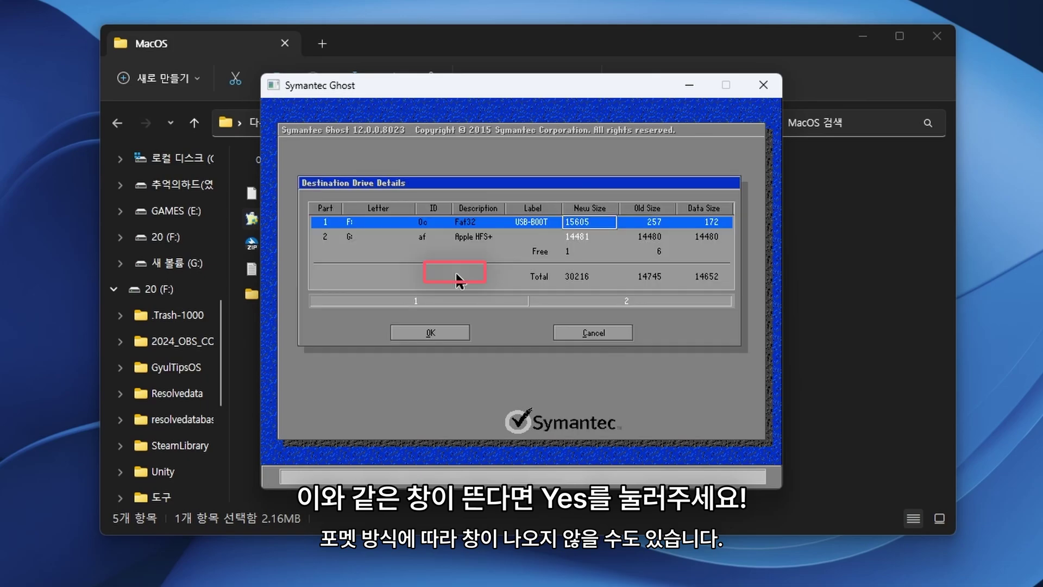
{"action": "left_click", "coordinate": [434, 331]}
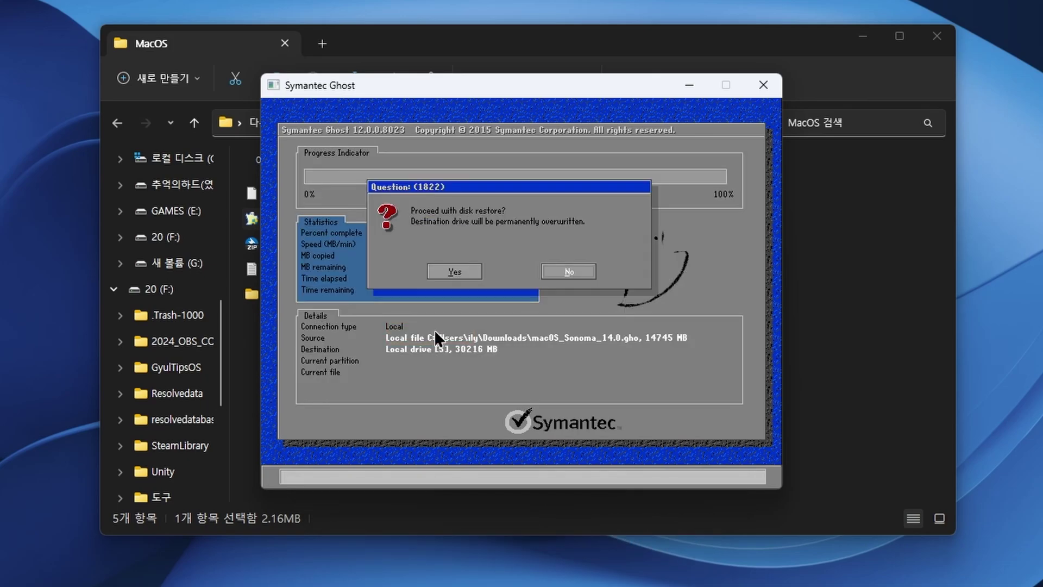
{"action": "left_click", "coordinate": [455, 272]}
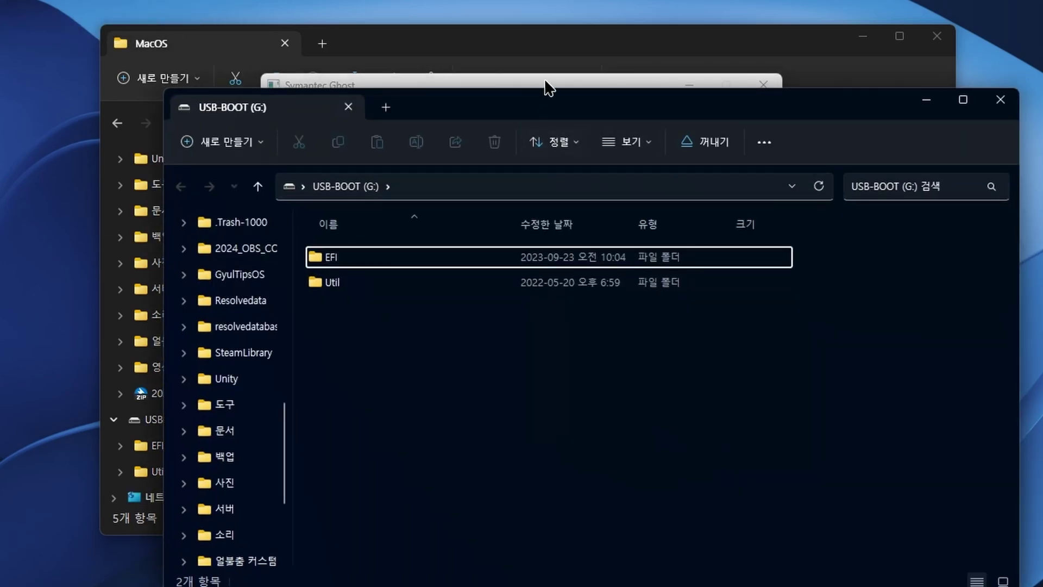
Return to Symantec Ghost, acknowledge the finished clone and quit the program.
{"action": "left_click", "coordinate": [523, 86]}
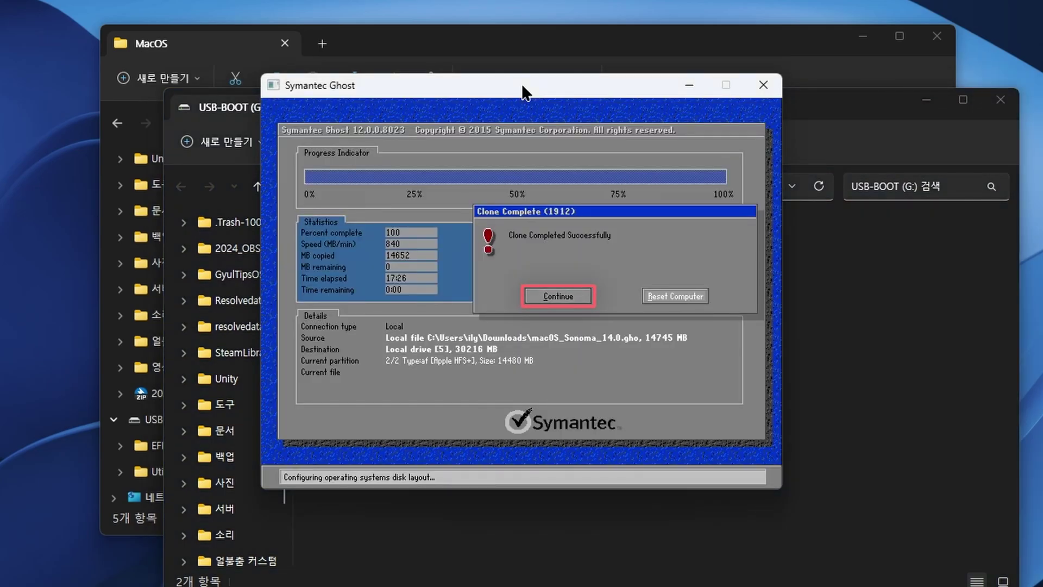
{"action": "left_click", "coordinate": [552, 298]}
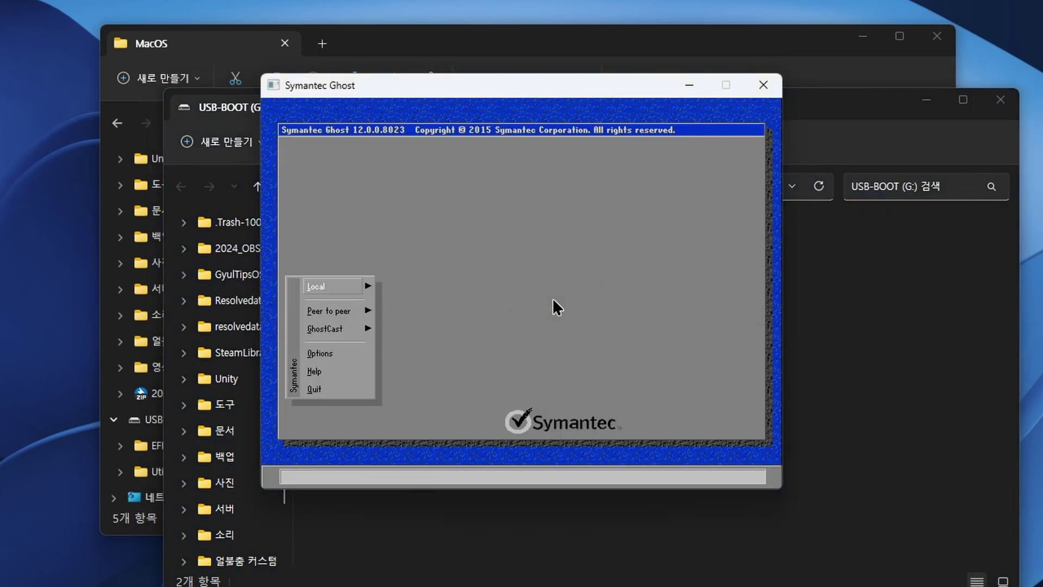
{"action": "left_click", "coordinate": [763, 85]}
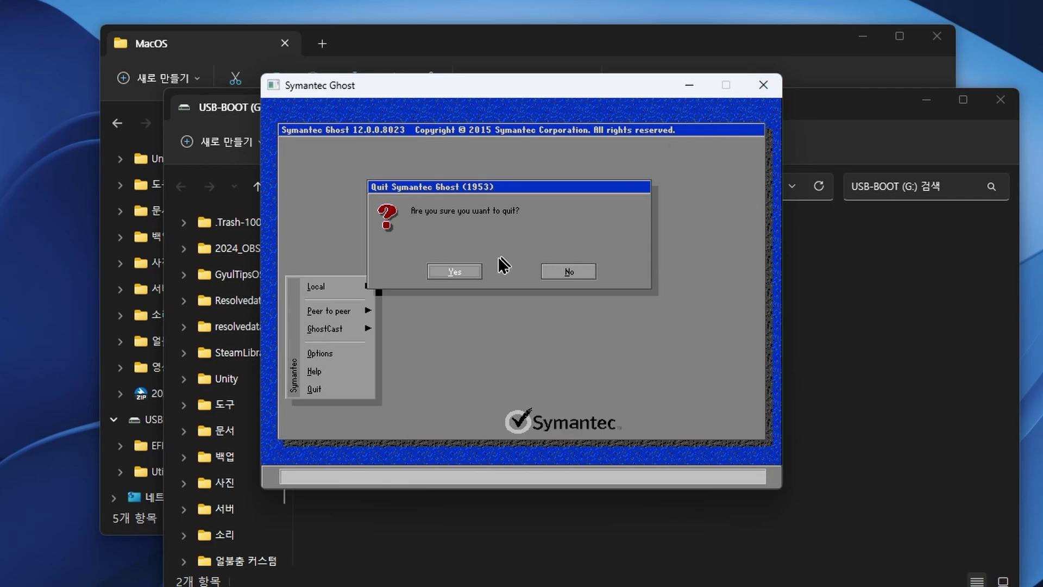
{"action": "left_click", "coordinate": [465, 272]}
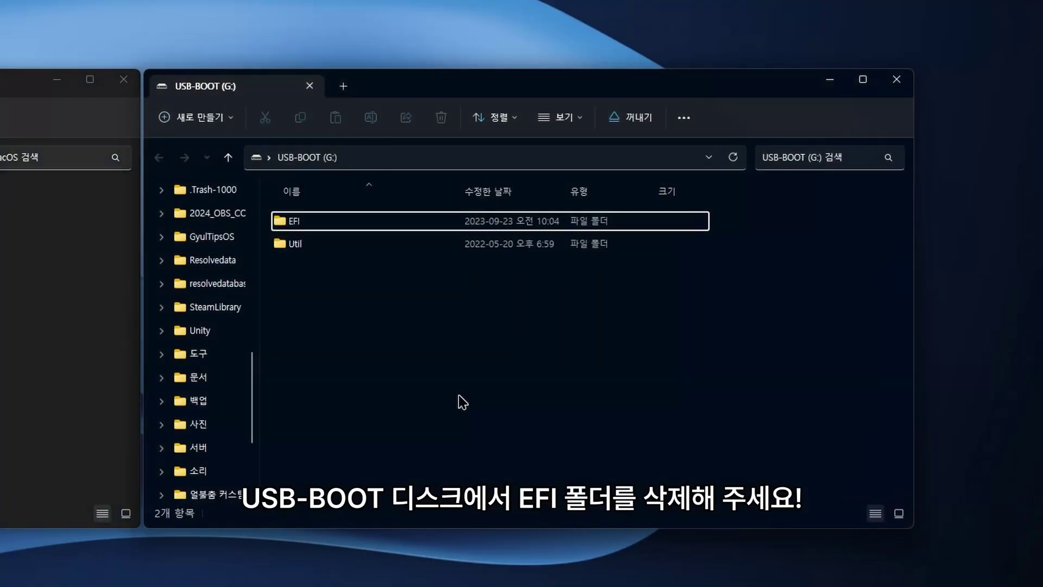
Replace the EFI folder on the USB-BOOT (G:) drive with the EFI folder from Opencore.zip.
{"action": "left_click", "coordinate": [318, 223]}
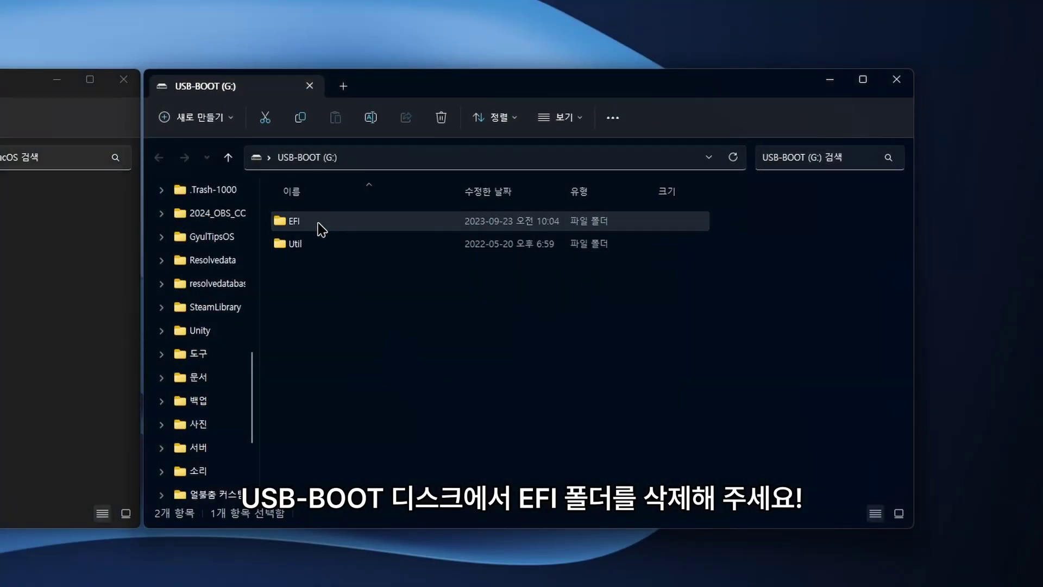
{"action": "key", "text": "Delete"}
{"action": "left_click", "coordinate": [256, 317]}
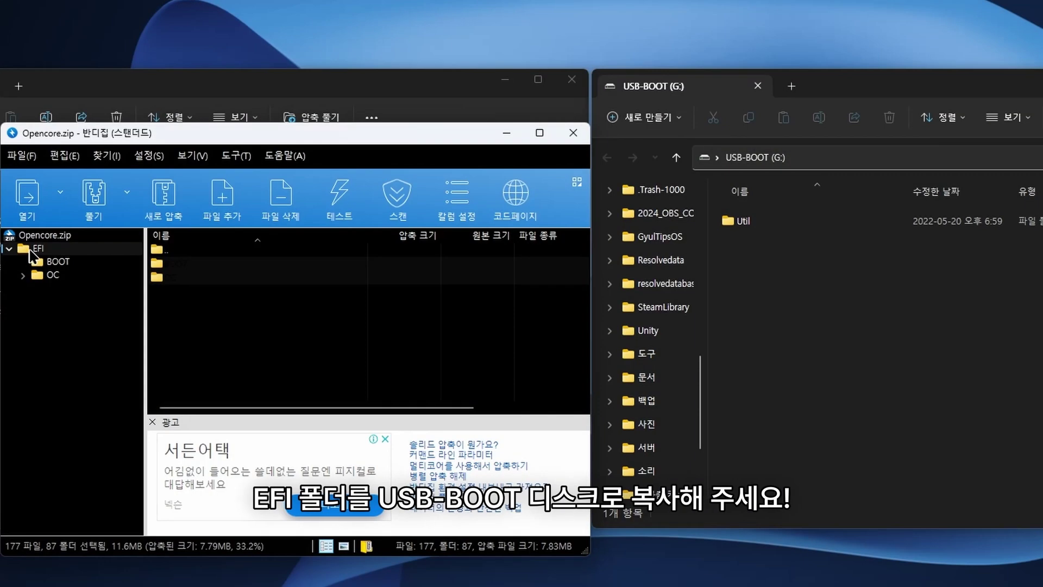
{"action": "left_click_drag", "start_coordinate": [102, 257], "coordinate": [850, 307]}
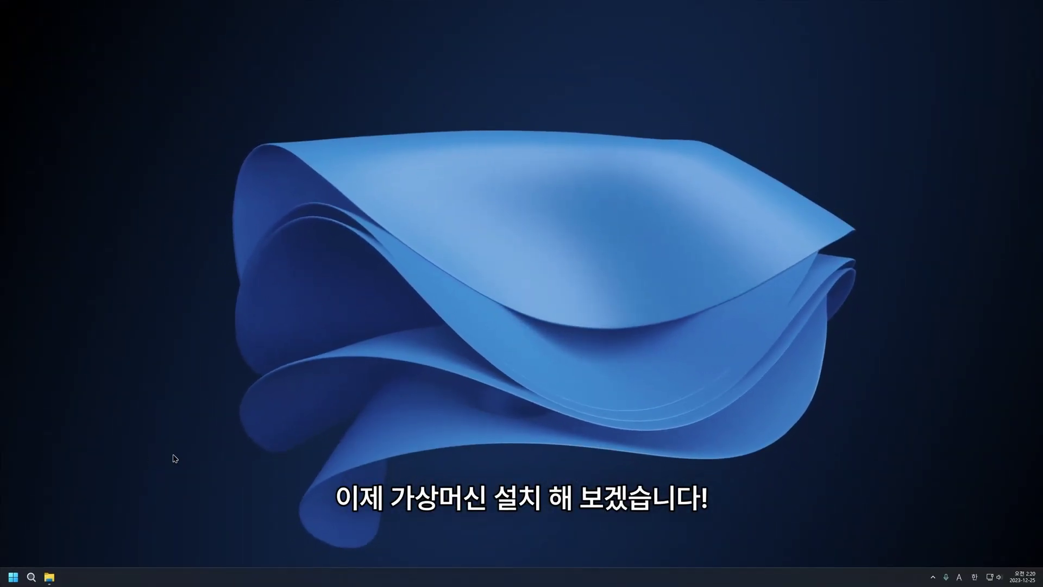
Switch to VMware Workstation by searching for "vmware" and launching it.
{"action": "key", "text": "super"}
{"action": "type", "text": "vmware"}
{"action": "key", "text": "Return"}
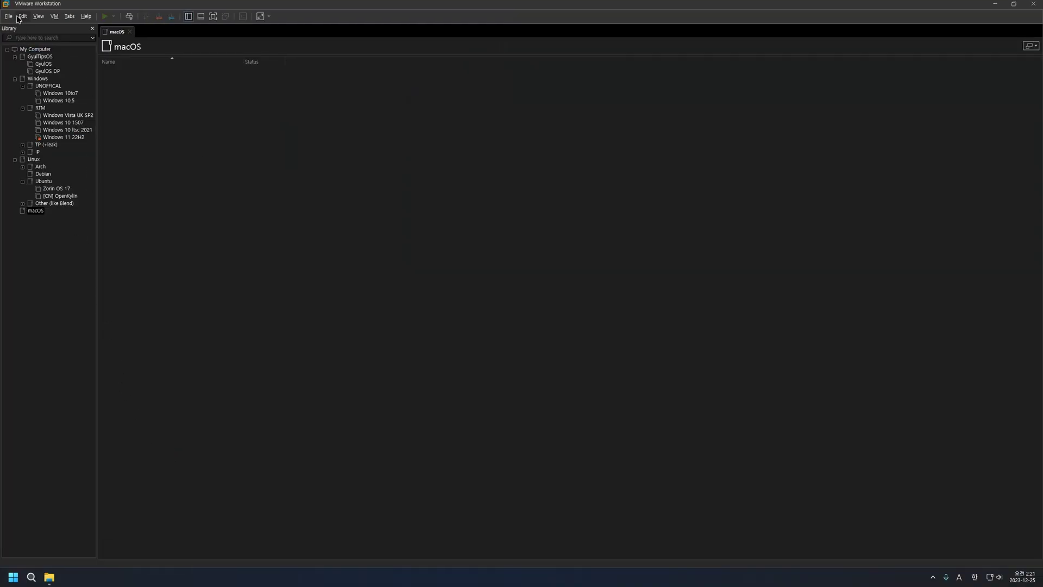
Begin a new virtual machine with the Typical configuration and Apple Mac OS X, version macOS 14, as the guest operating system.
{"action": "left_click", "coordinate": [17, 17]}
{"action": "left_click", "coordinate": [16, 27]}
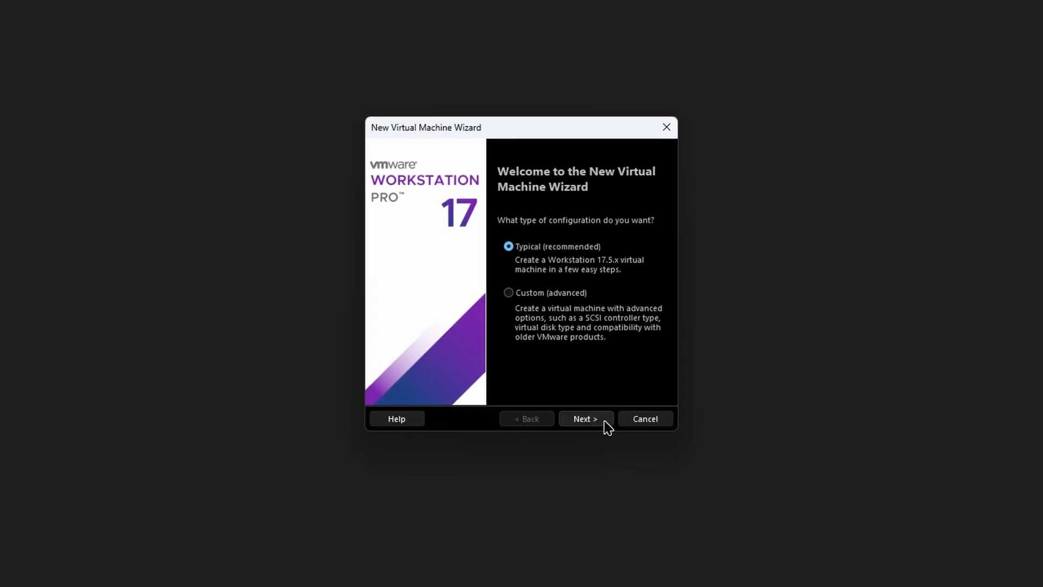
{"action": "left_click", "coordinate": [604, 422]}
{"action": "left_click", "coordinate": [606, 424]}
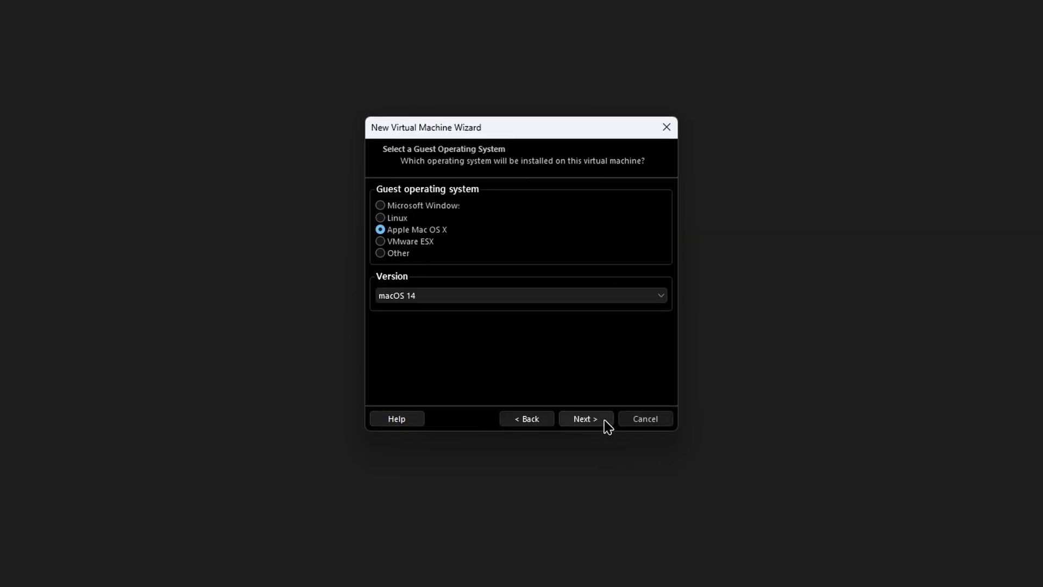
{"action": "left_click", "coordinate": [606, 424]}
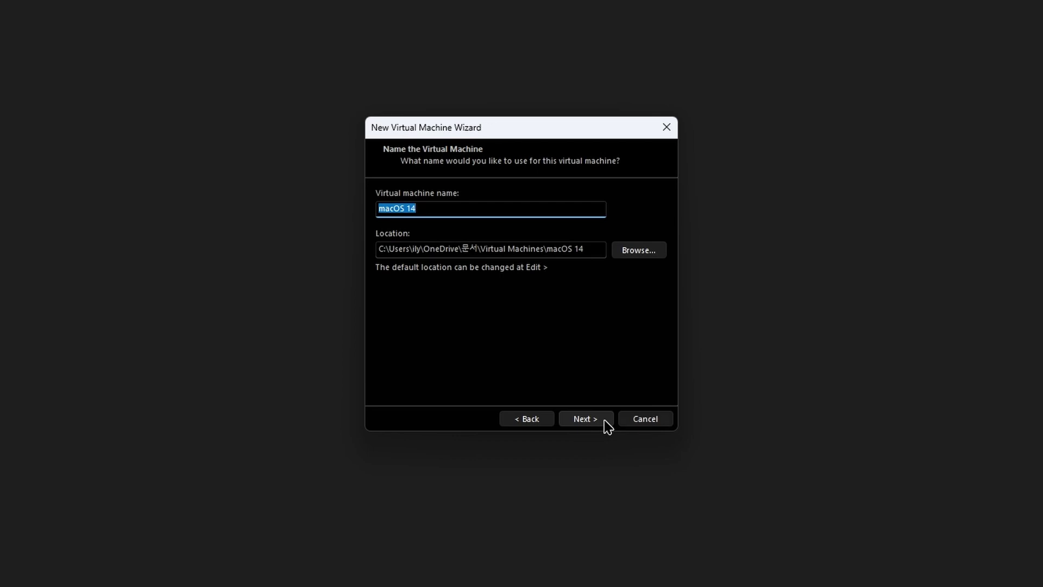
Create the virtual machine as macOS 14 in the default location, with an 80 GB virtual disk stored as a single file.
{"action": "left_click", "coordinate": [606, 423]}
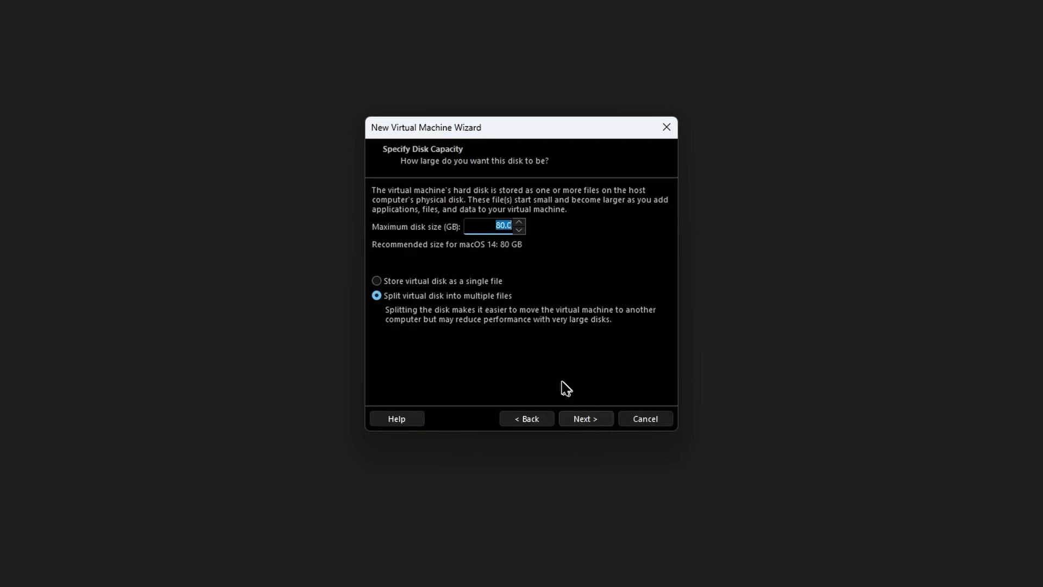
{"action": "left_click", "coordinate": [467, 283]}
{"action": "left_click", "coordinate": [584, 423]}
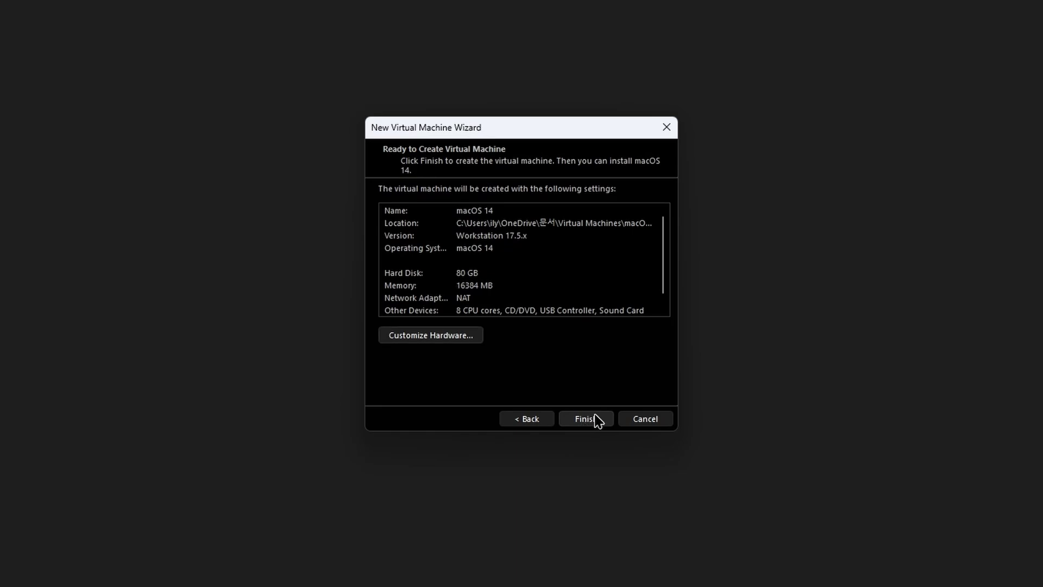
{"action": "left_click", "coordinate": [585, 419]}
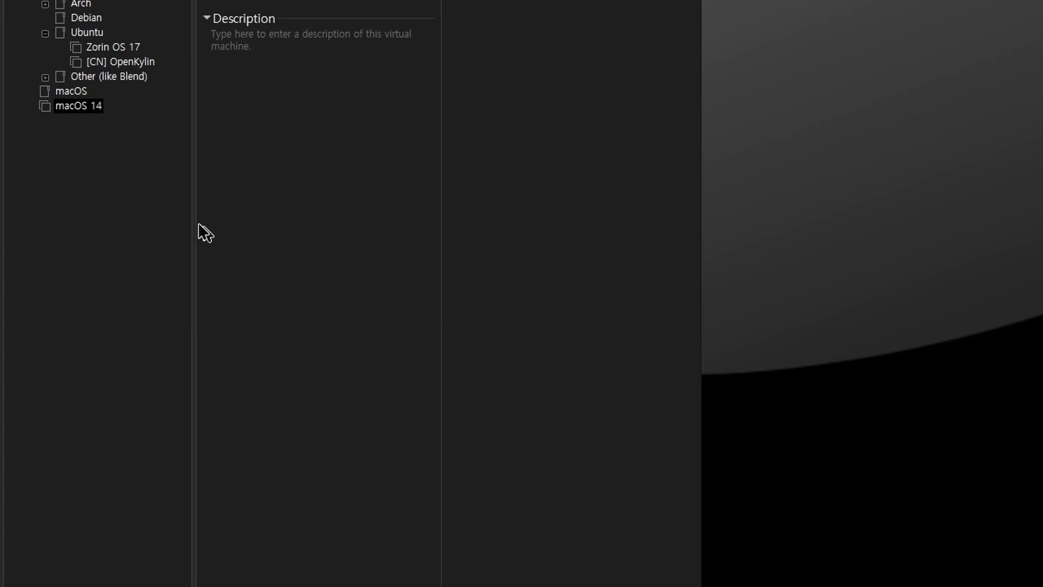
Open the macOS 14 virtual machine's directory and its macOS 14.vmx file in Notepad, and copy all the code from vmx 코드.txt.
{"action": "right_click", "coordinate": [67, 111]}
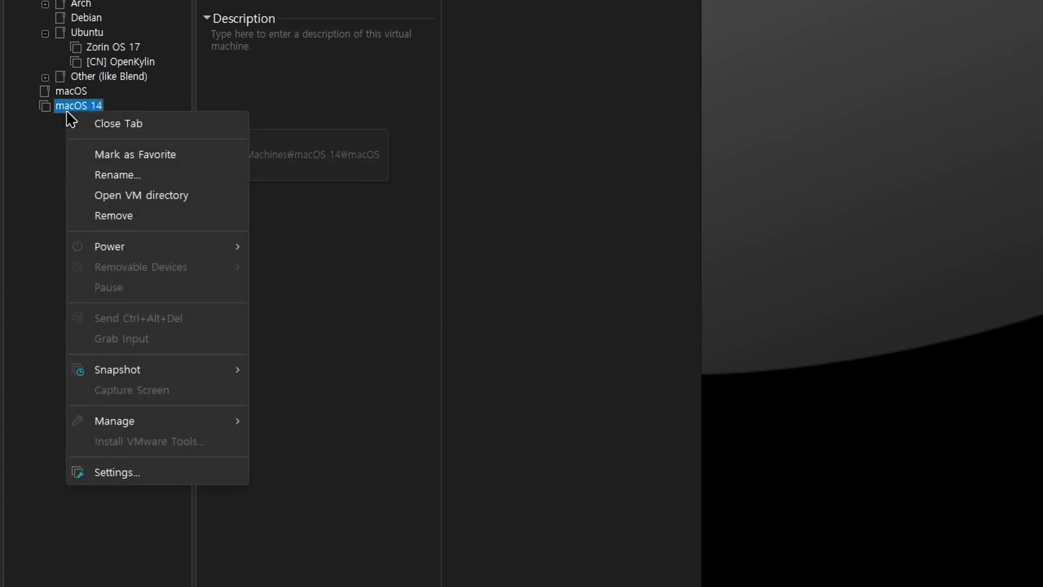
{"action": "left_click", "coordinate": [115, 197]}
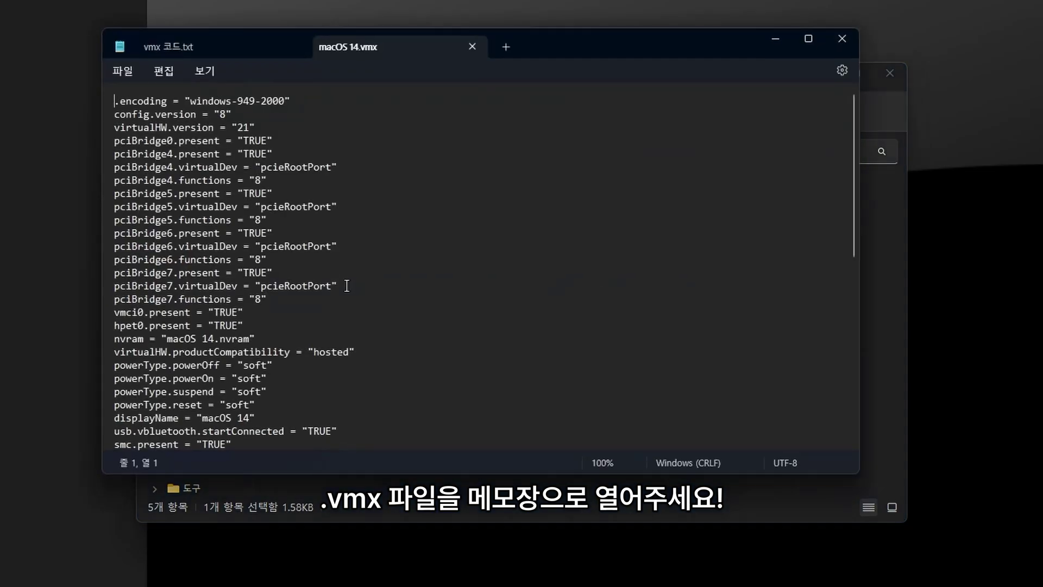
{"action": "left_click", "coordinate": [201, 50]}
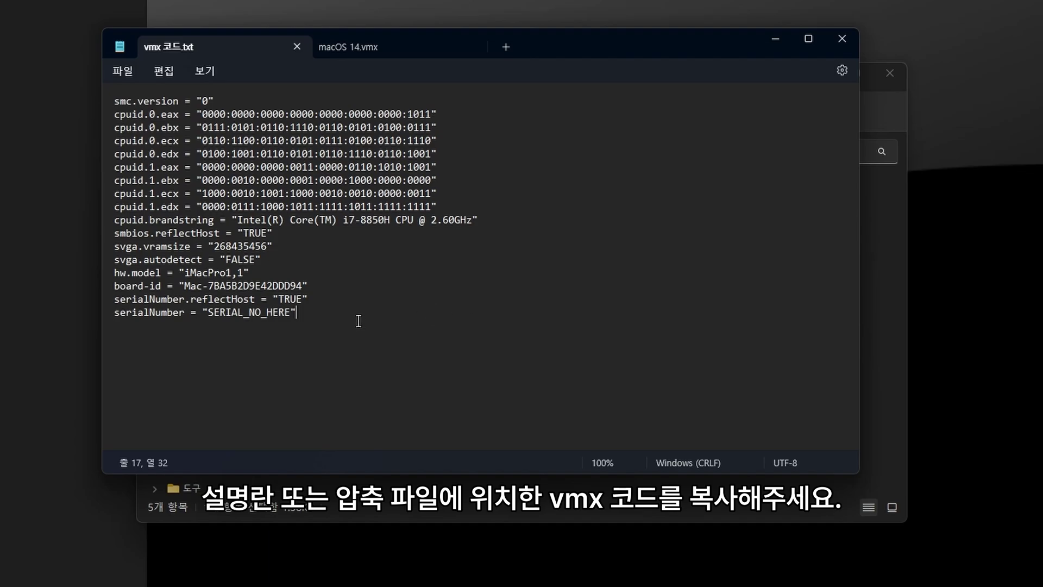
{"action": "left_click_drag", "start_coordinate": [358, 321], "coordinate": [43, 98]}
{"action": "key", "text": "ctrl+c"}
{"action": "left_click", "coordinate": [404, 49]}
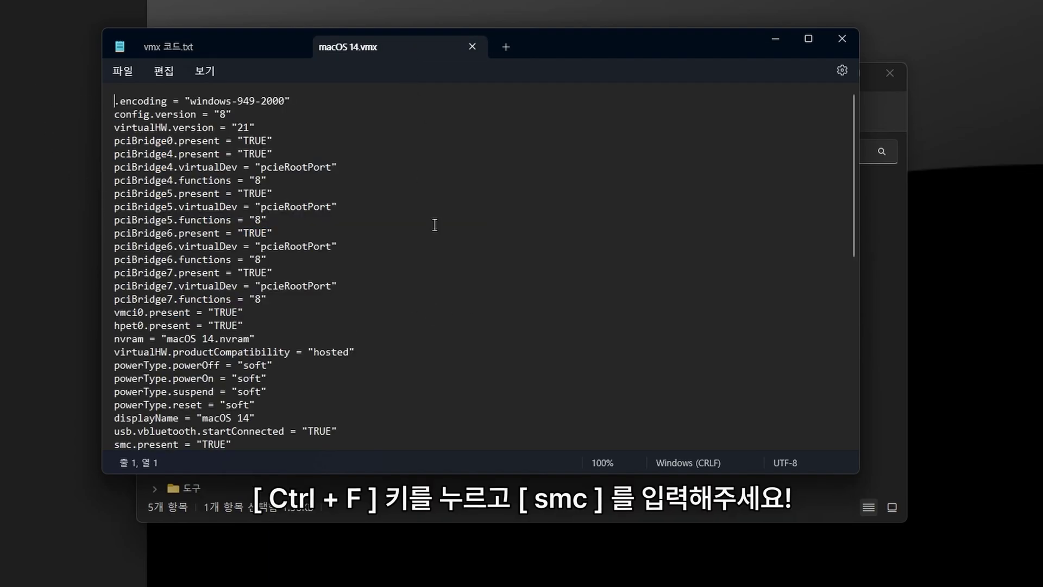
Find "smc" in macOS 14.vmx, paste the copied code below the smc.present line, and save and close the file.
{"action": "key", "text": "ctrl+f"}
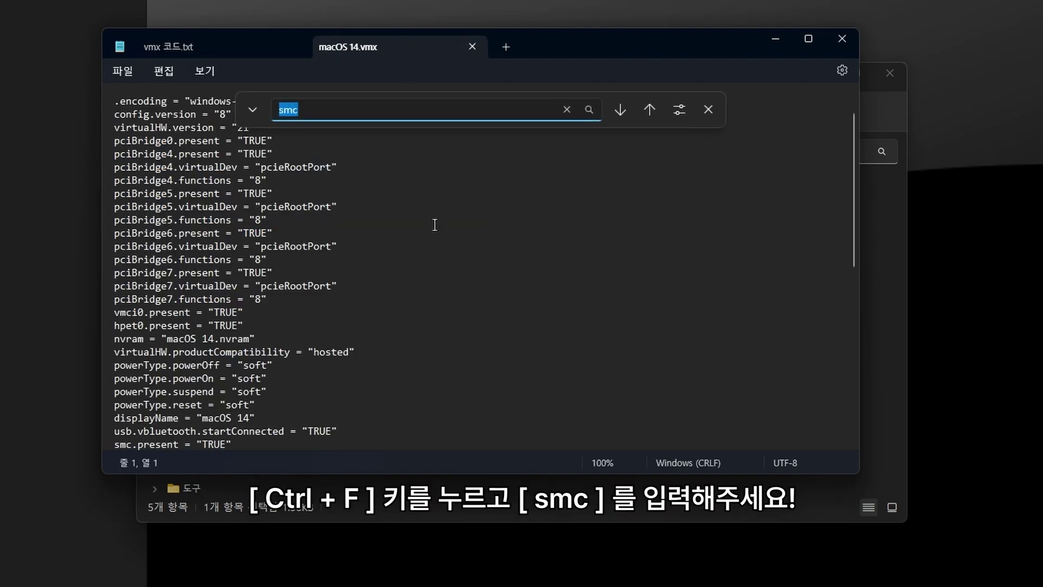
{"action": "type", "text": "smc"}
{"action": "key", "text": "Return"}
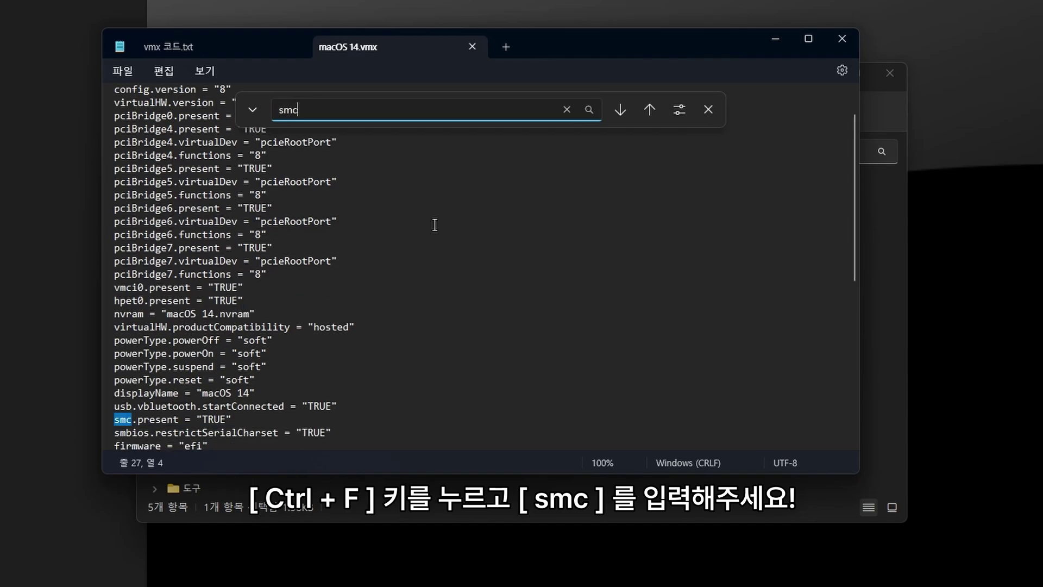
{"action": "left_click", "coordinate": [252, 419]}
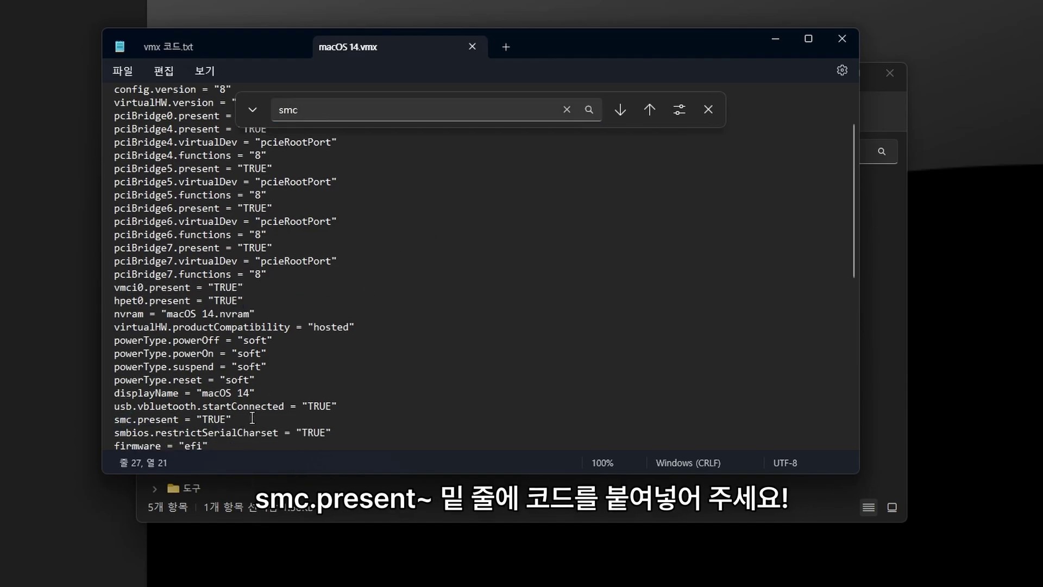
{"action": "key", "text": "Return"}
{"action": "key", "text": "ctrl+v"}
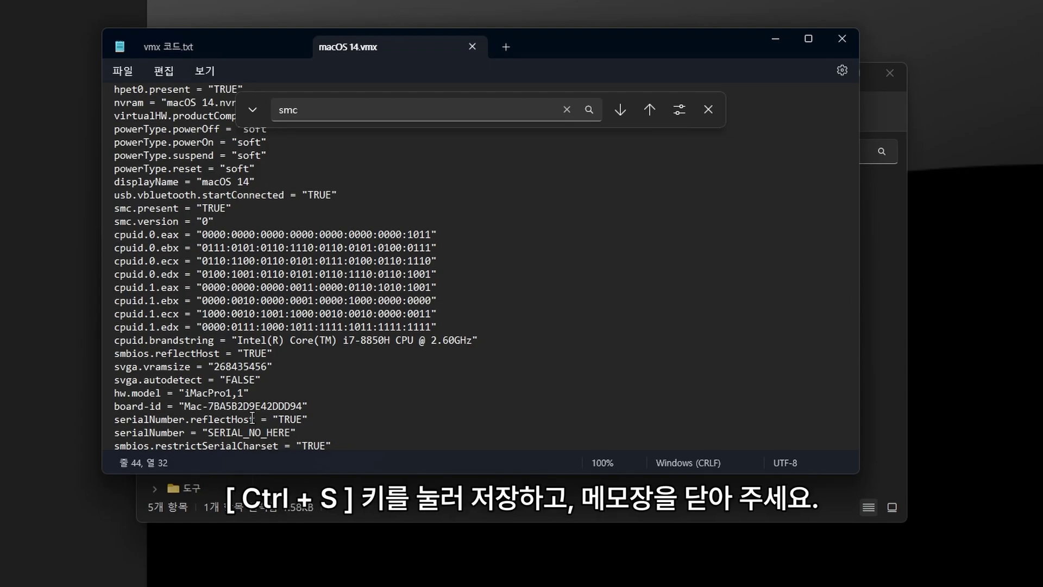
{"action": "left_click", "coordinate": [842, 38]}
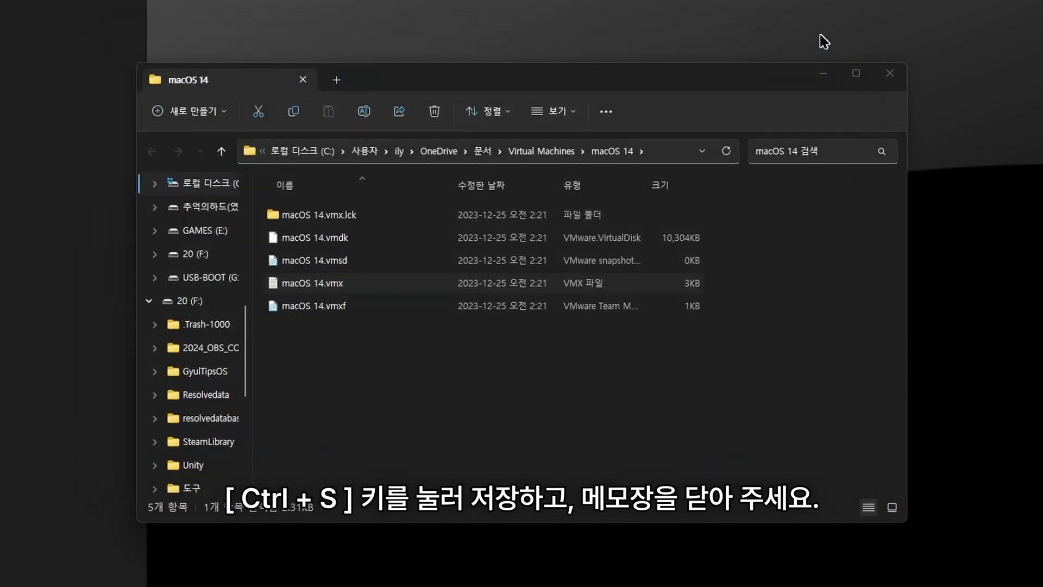
Power on the macOS 14 virtual machine, agreeing to try connecting sata0:1 at every power-on, and connect the DISK removable device to it.
{"action": "left_click", "coordinate": [158, 62]}
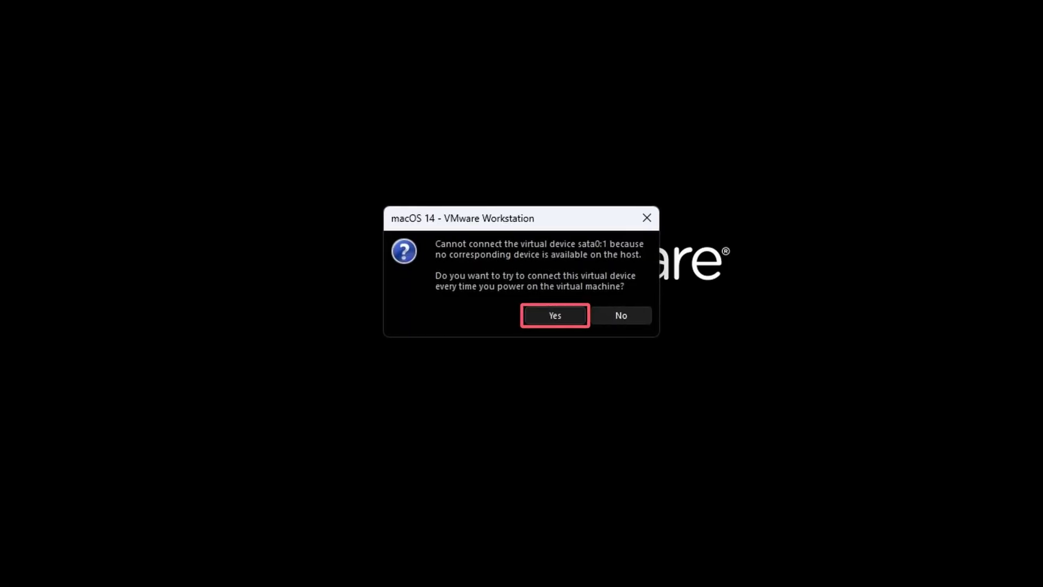
{"action": "left_click", "coordinate": [570, 320]}
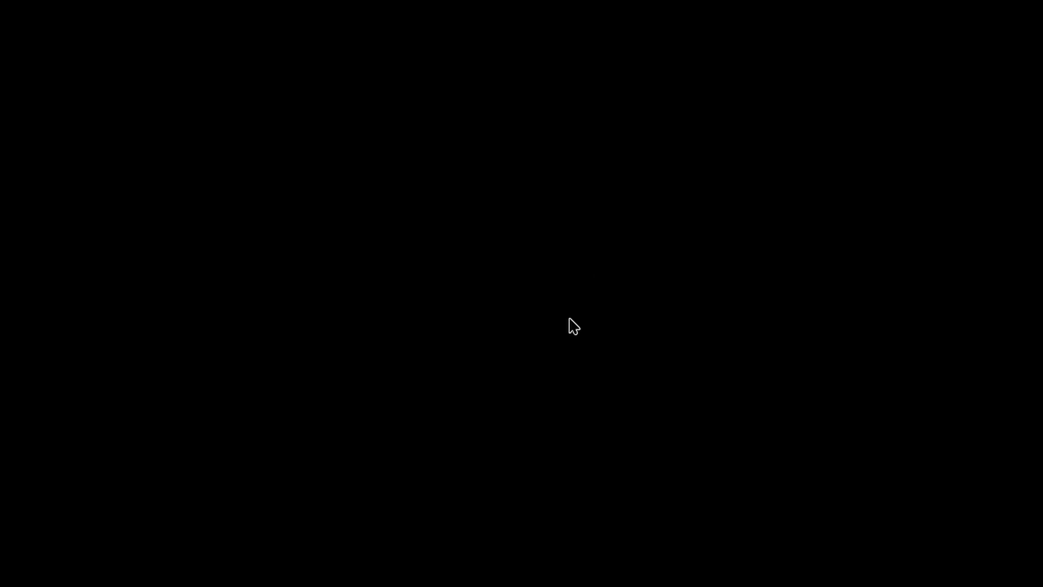
{"action": "left_click", "coordinate": [109, 32]}
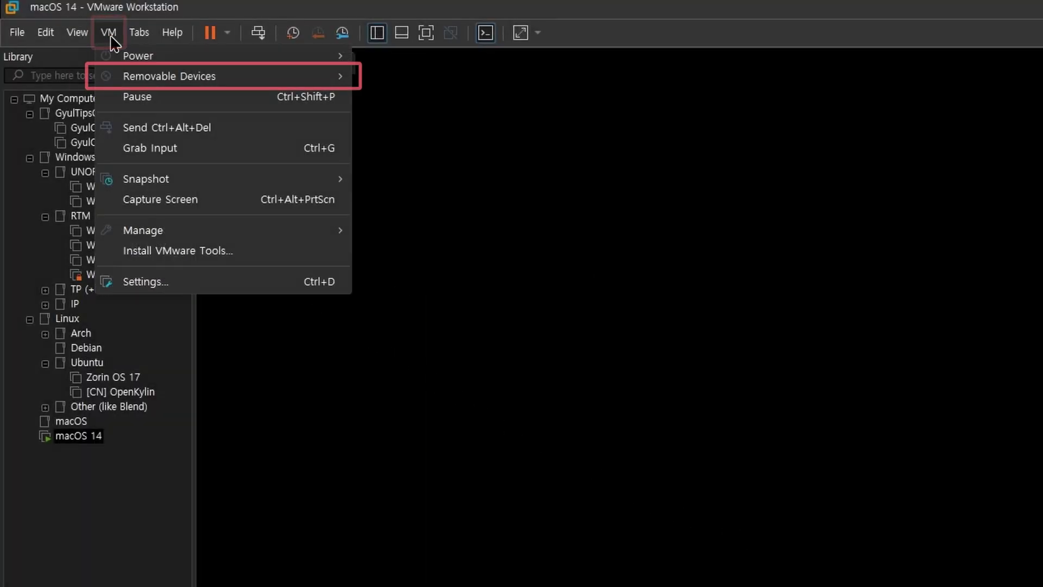
{"action": "mouse_move", "coordinate": [125, 81]}
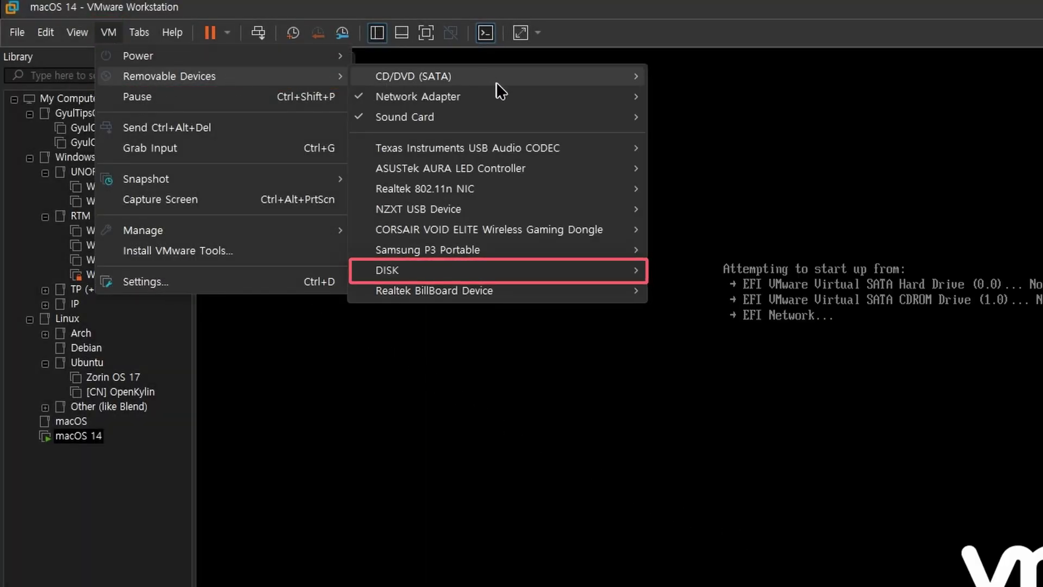
{"action": "mouse_move", "coordinate": [513, 276]}
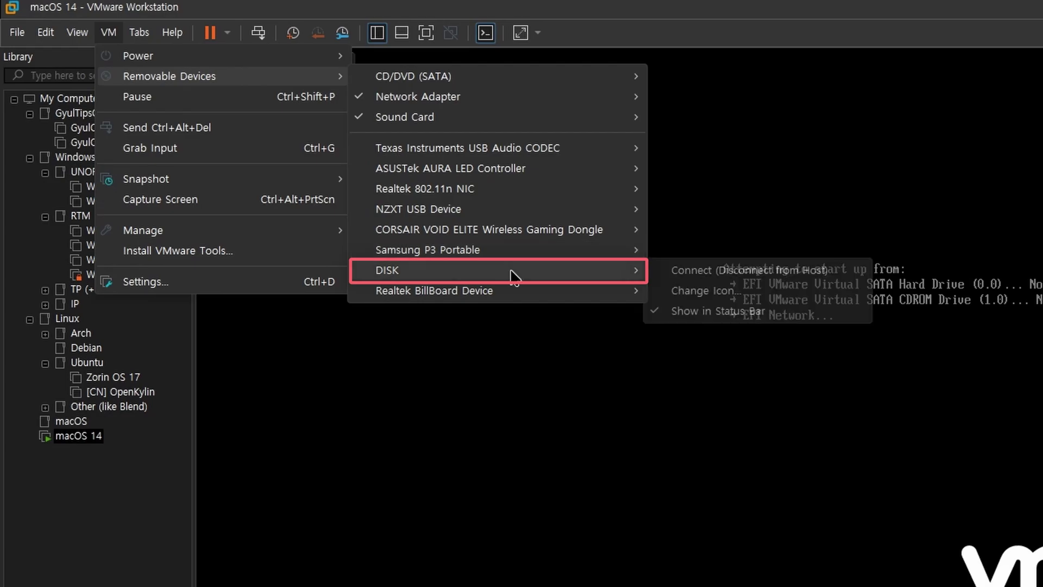
{"action": "left_click", "coordinate": [719, 272]}
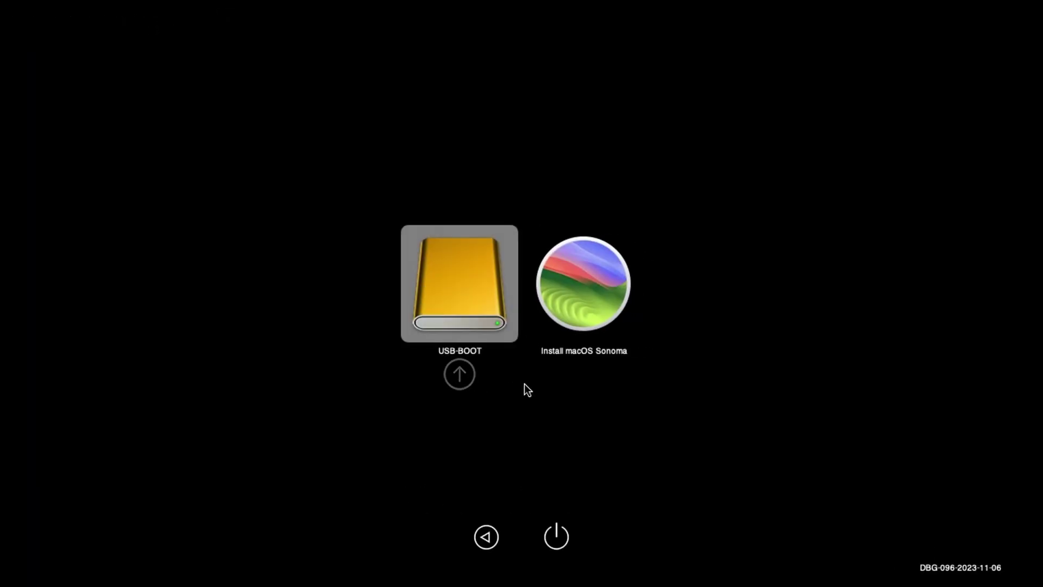
Boot from Install macOS Sonoma and set the installer language to 한국어.
{"action": "key", "text": "Right"}
{"action": "key", "text": "Return"}
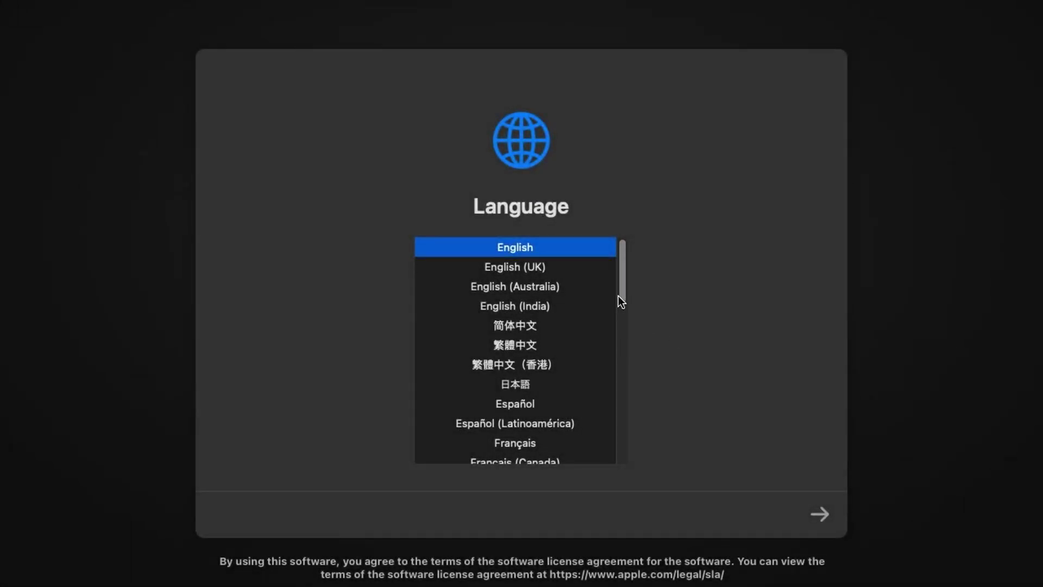
{"action": "left_click_drag", "start_coordinate": [621, 293], "coordinate": [626, 383]}
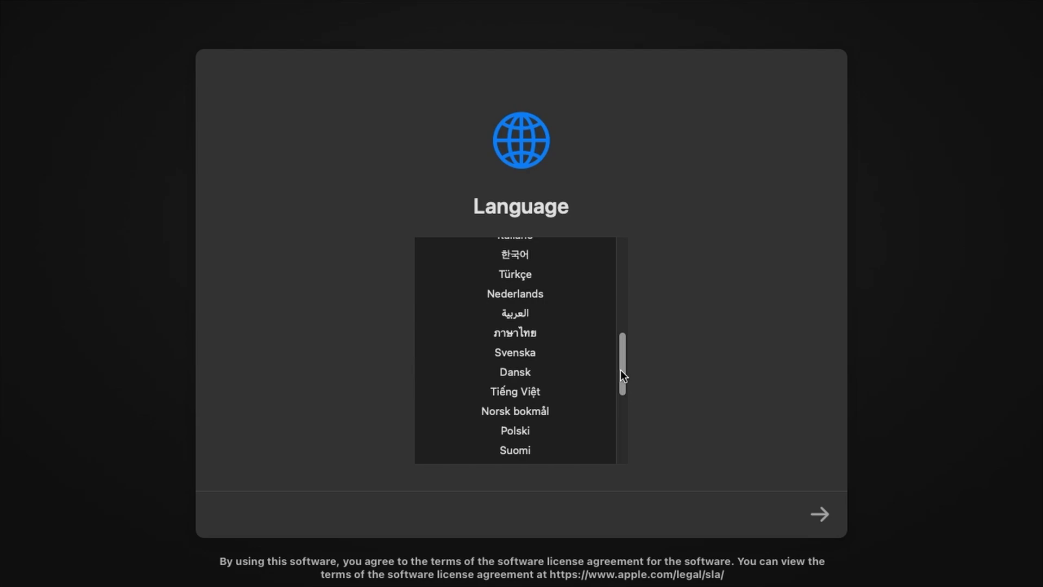
{"action": "left_click", "coordinate": [513, 258]}
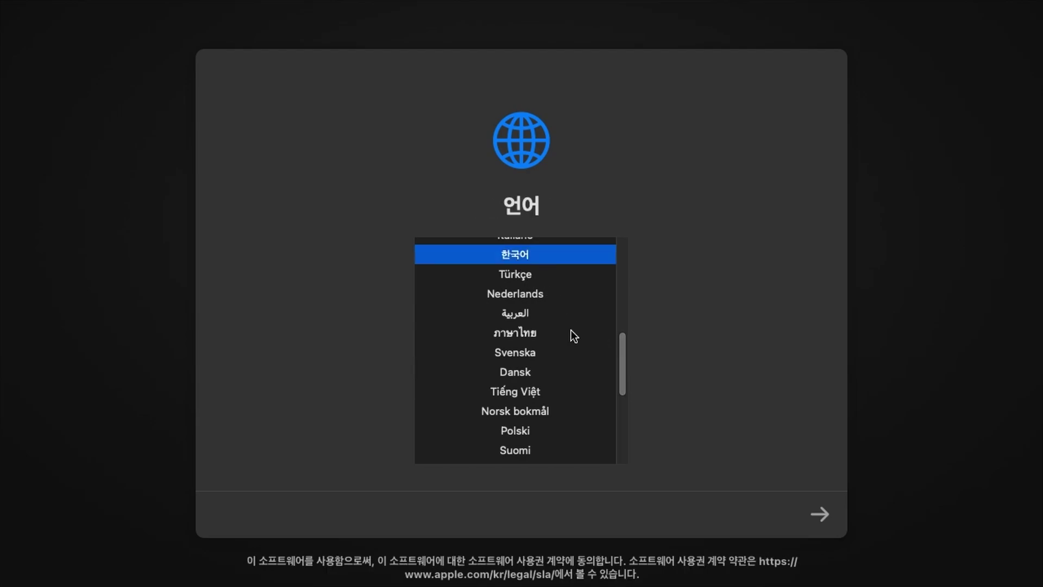
{"action": "left_click", "coordinate": [818, 510]}
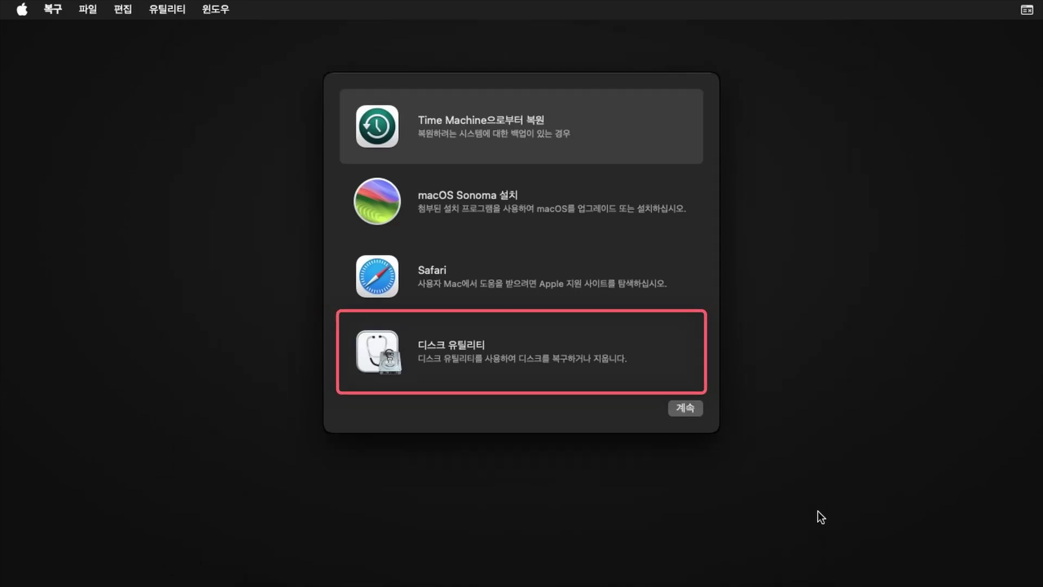
Erase VMware Virtual SATA Hard Drive Media in Disk Utility as 무제 with APFS and the GUID partition map, and close Disk Utility.
{"action": "left_click", "coordinate": [543, 361]}
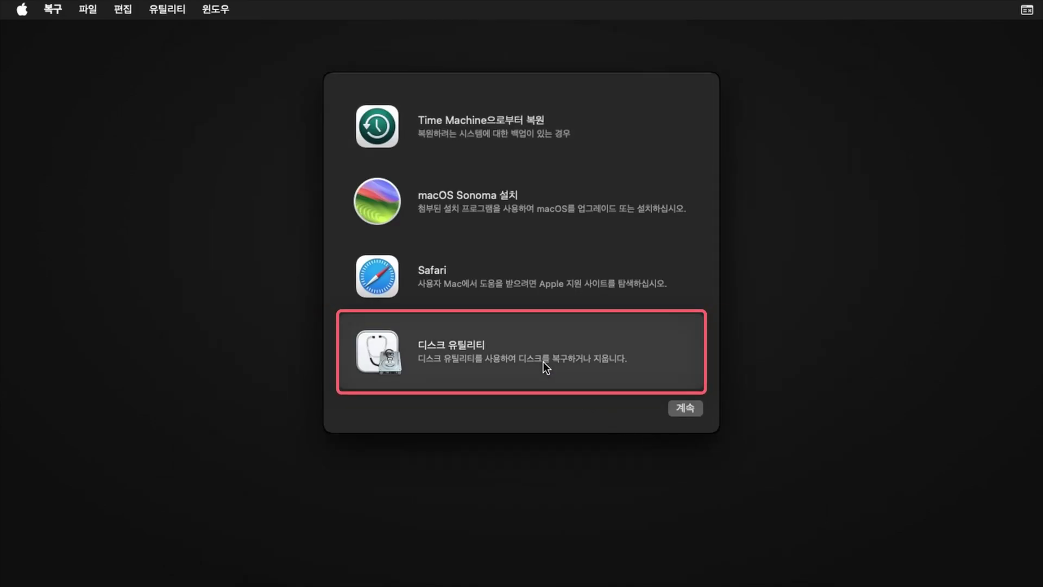
{"action": "left_click", "coordinate": [683, 411]}
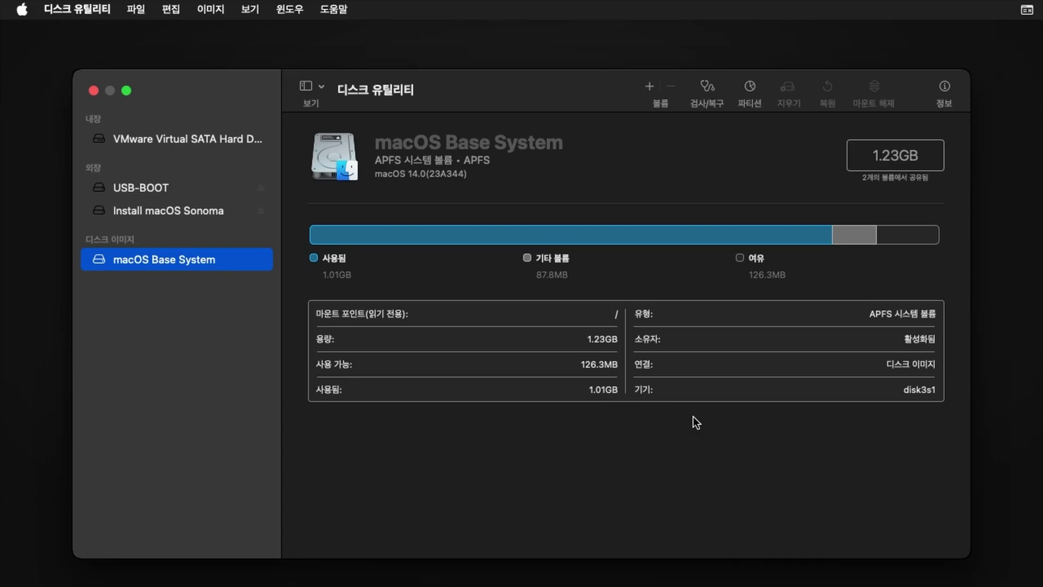
{"action": "left_click", "coordinate": [210, 147]}
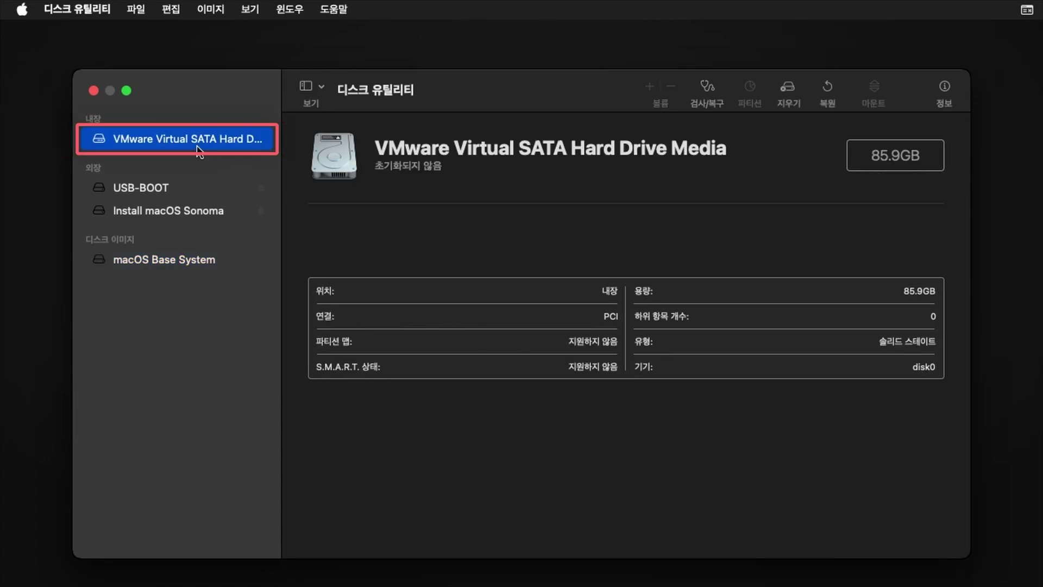
{"action": "left_click", "coordinate": [787, 93]}
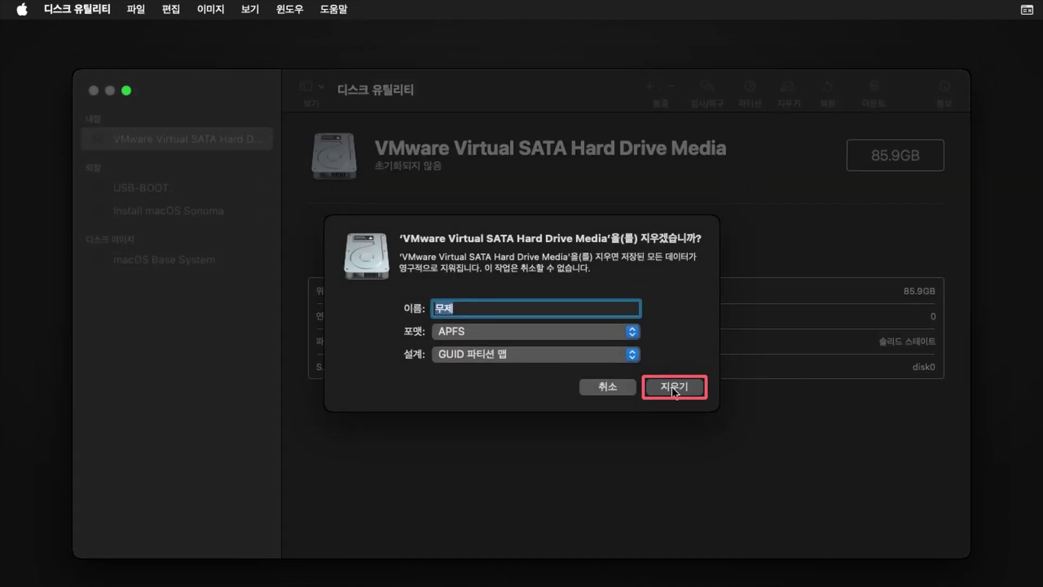
{"action": "left_click", "coordinate": [673, 386]}
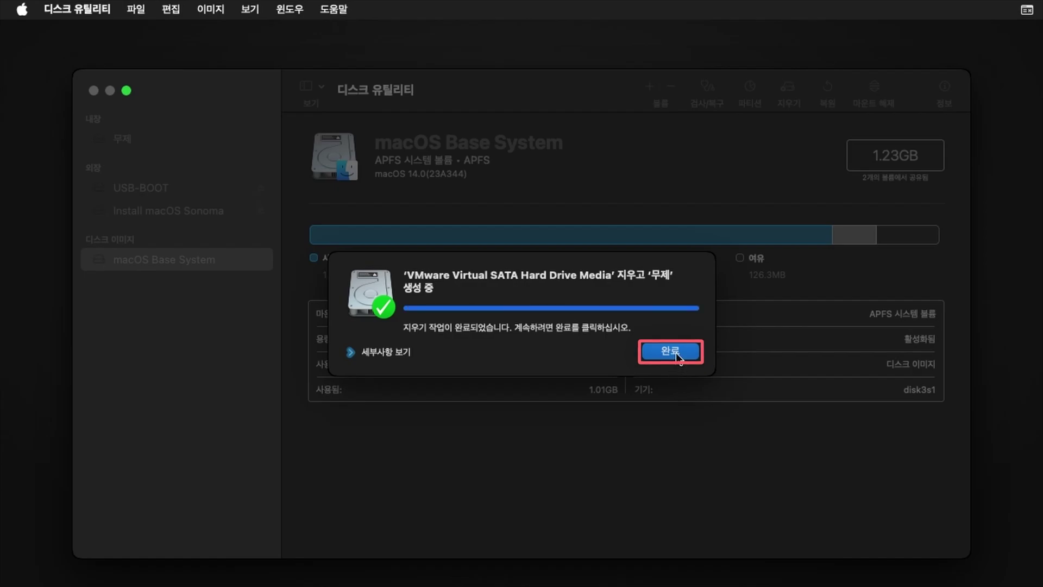
{"action": "left_click", "coordinate": [676, 353]}
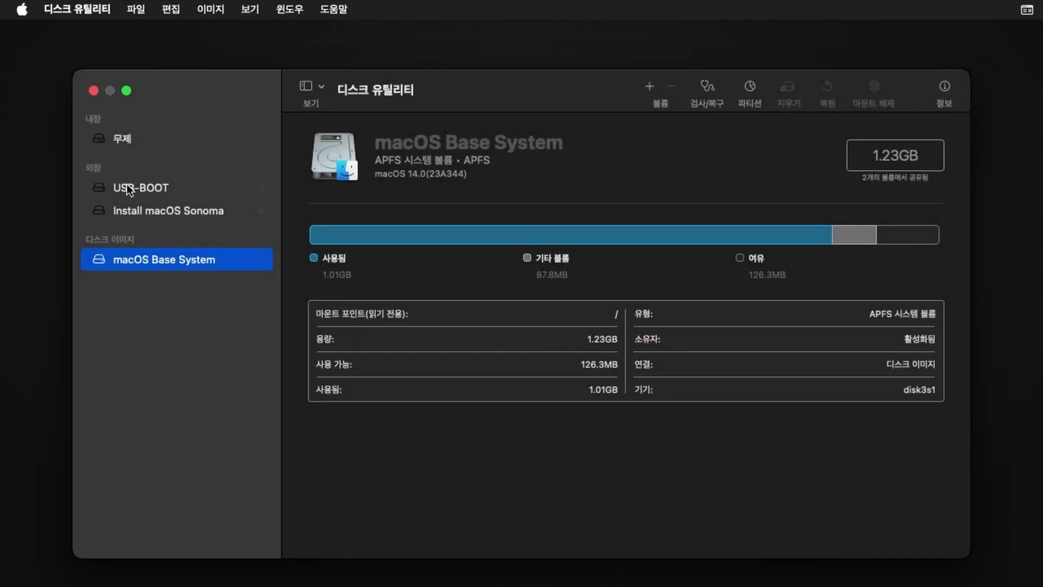
{"action": "left_click", "coordinate": [92, 93]}
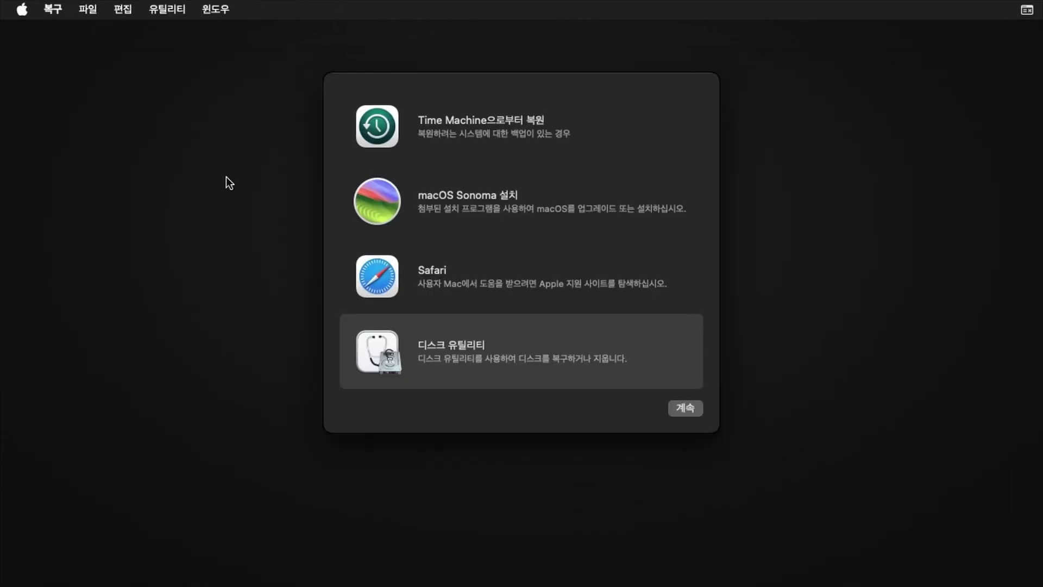
Start the macOS Sonoma installation, agree to the software licence, and choose the 무제 disk as the destination.
{"action": "left_click", "coordinate": [501, 210]}
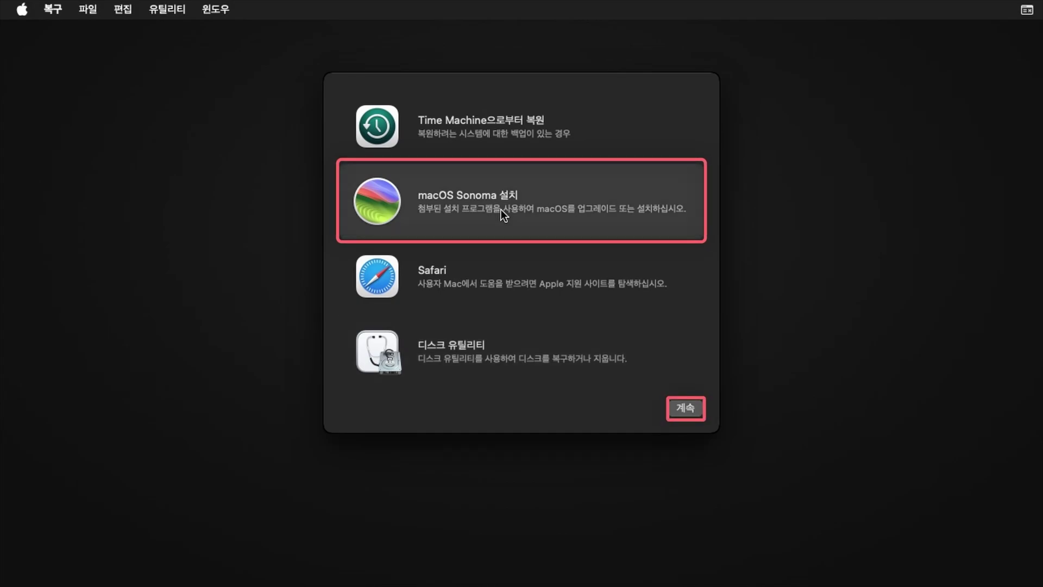
{"action": "left_click", "coordinate": [682, 408]}
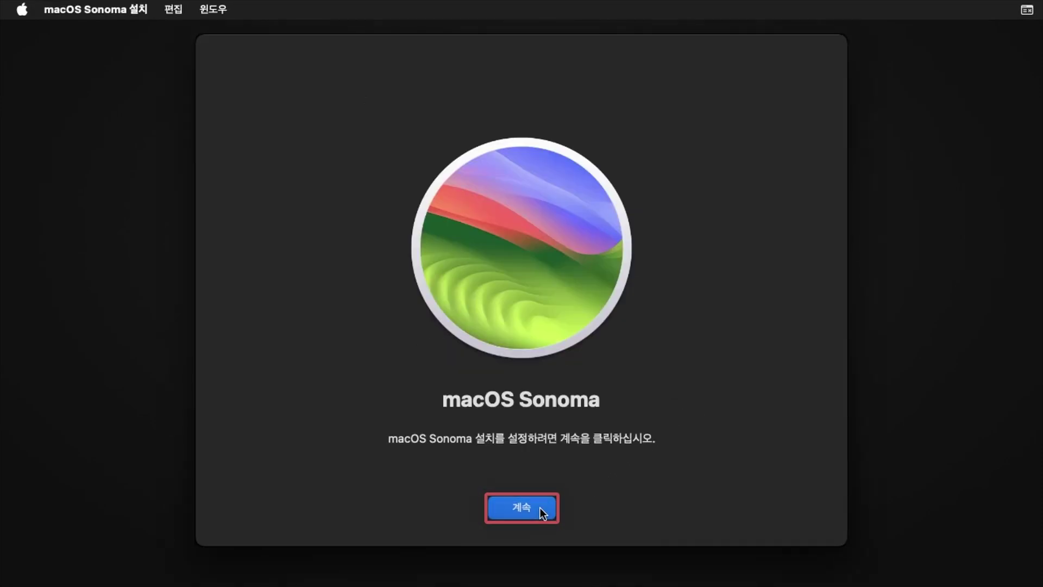
{"action": "left_click", "coordinate": [540, 507]}
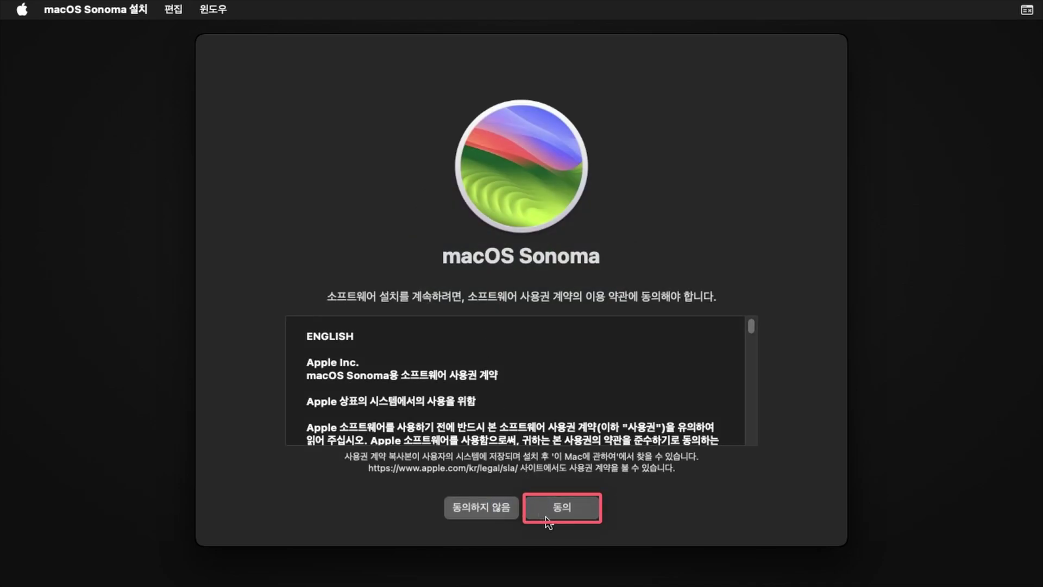
{"action": "left_click", "coordinate": [548, 521]}
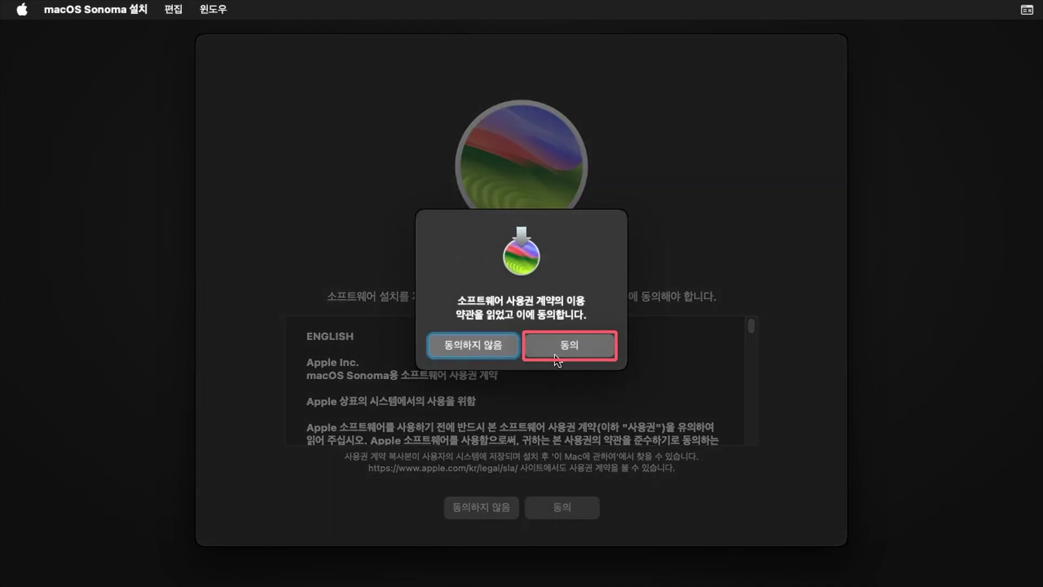
{"action": "left_click", "coordinate": [557, 359]}
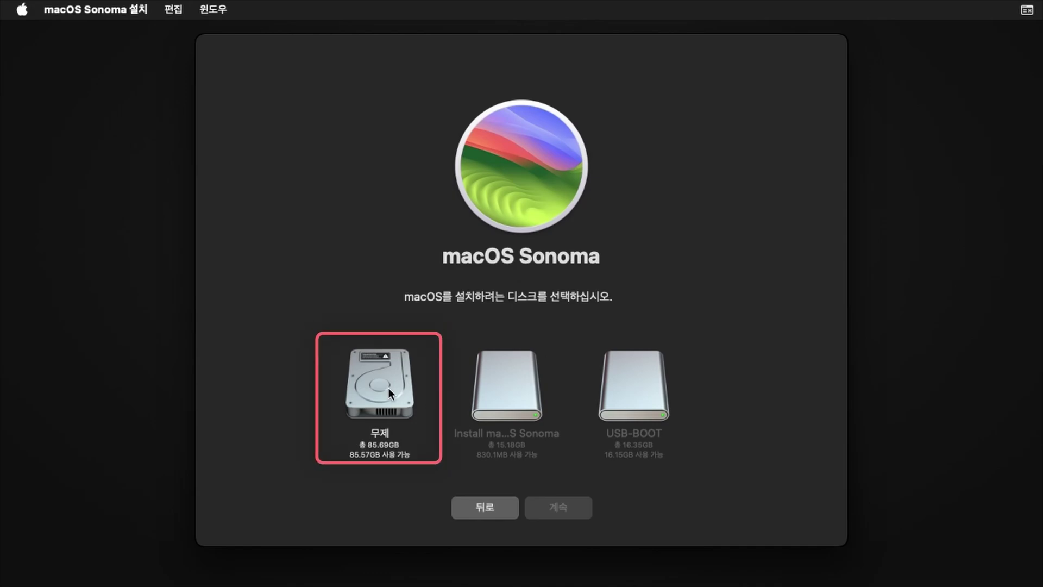
{"action": "left_click", "coordinate": [389, 389]}
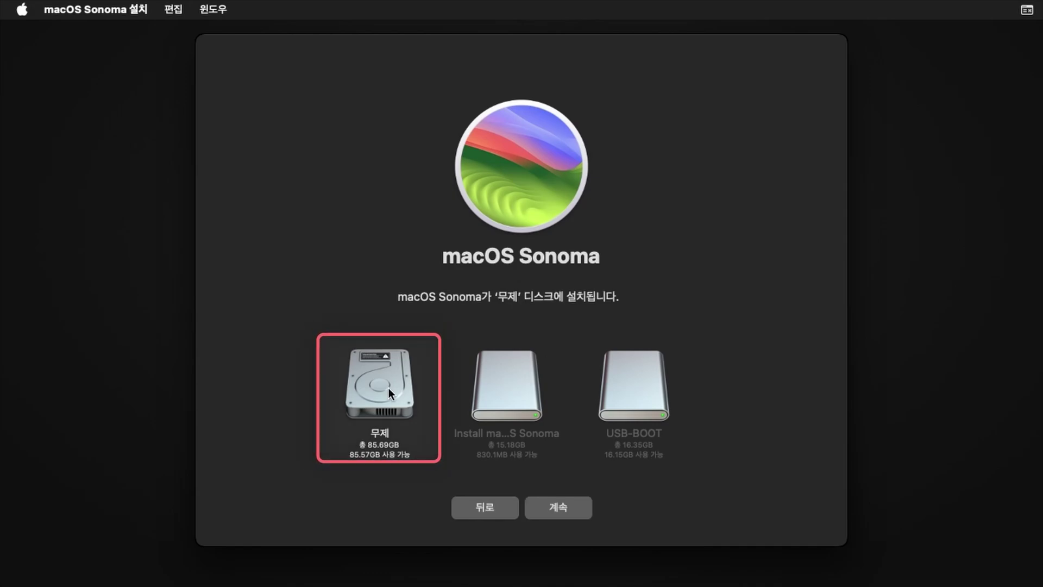
{"action": "left_click", "coordinate": [568, 513]}
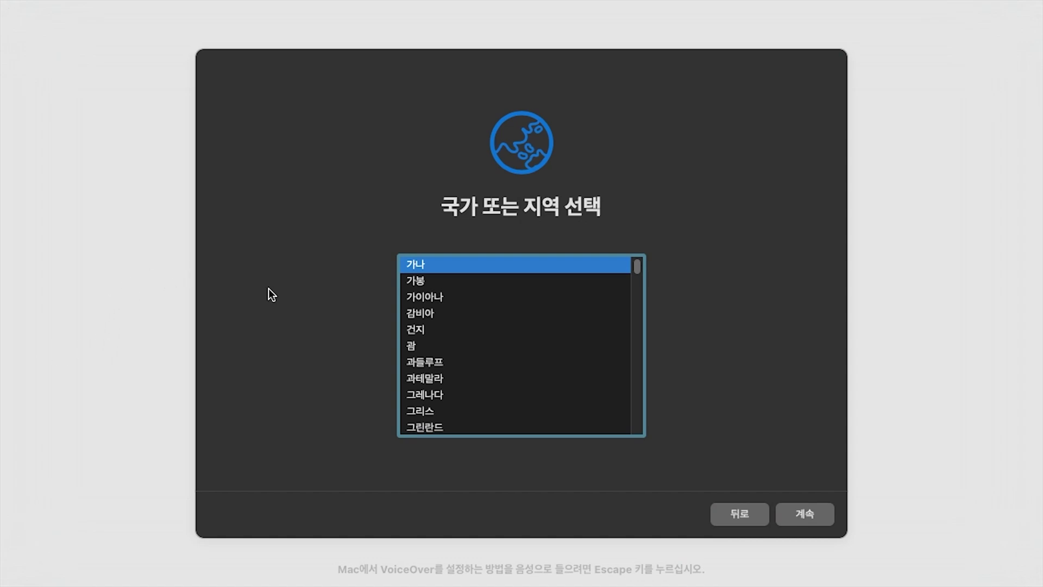
Set the country or region to 대한민국 and accept the suggested written and spoken languages.
{"action": "left_click_drag", "start_coordinate": [639, 267], "coordinate": [646, 289]}
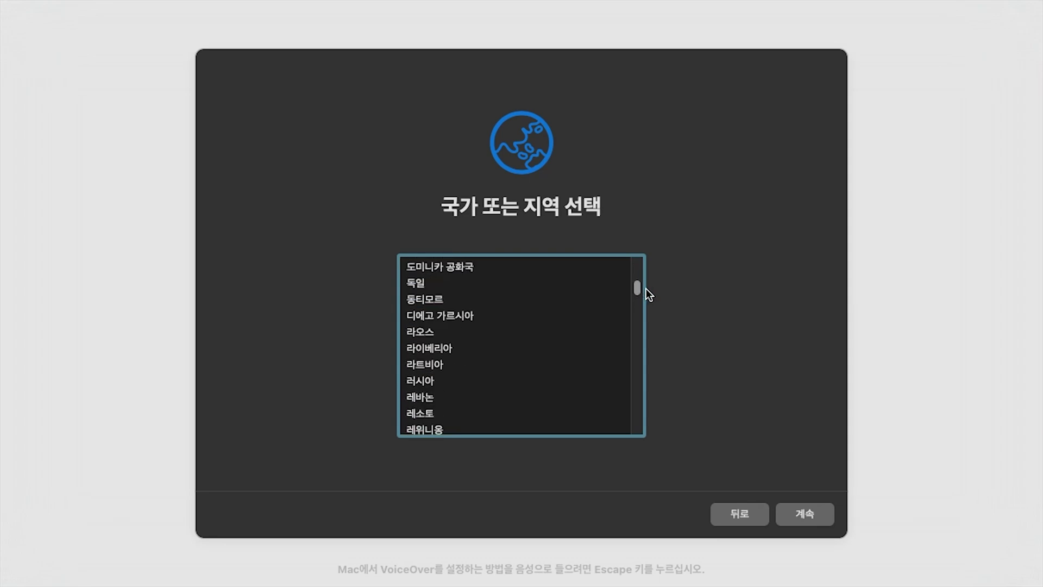
{"action": "scroll", "coordinate": [647, 288], "scroll_direction": "up", "scroll_amount": 10}
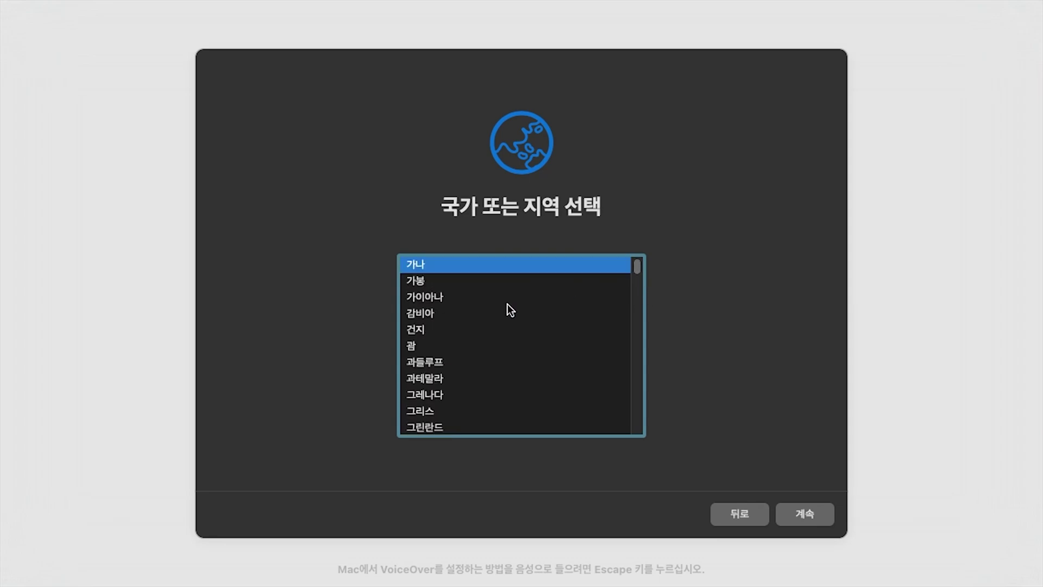
{"action": "scroll", "coordinate": [509, 304], "scroll_direction": "down", "scroll_amount": 7}
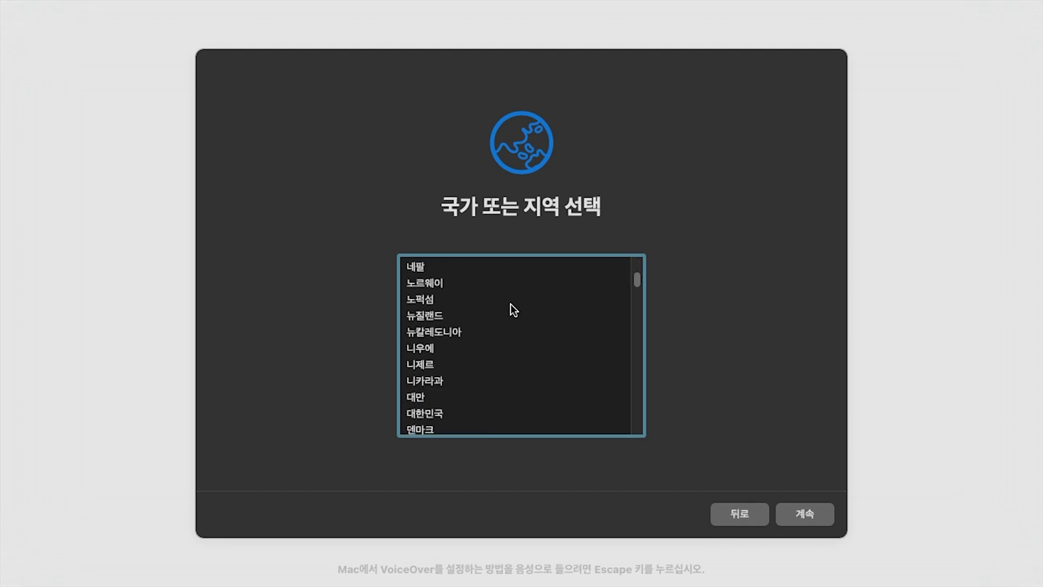
{"action": "scroll", "coordinate": [510, 304], "scroll_direction": "down", "scroll_amount": 1}
{"action": "left_click", "coordinate": [442, 399]}
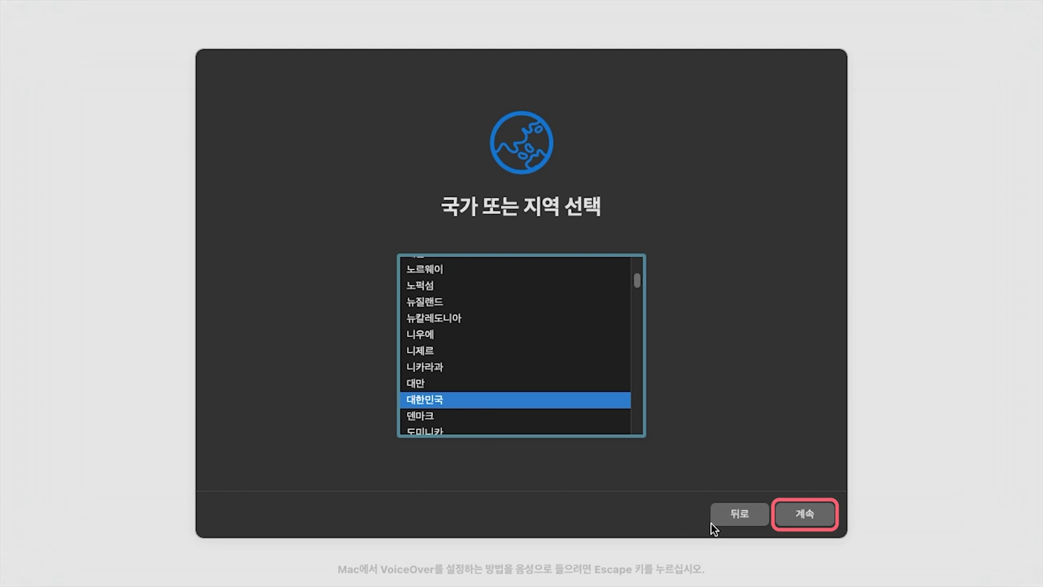
{"action": "left_click", "coordinate": [794, 516]}
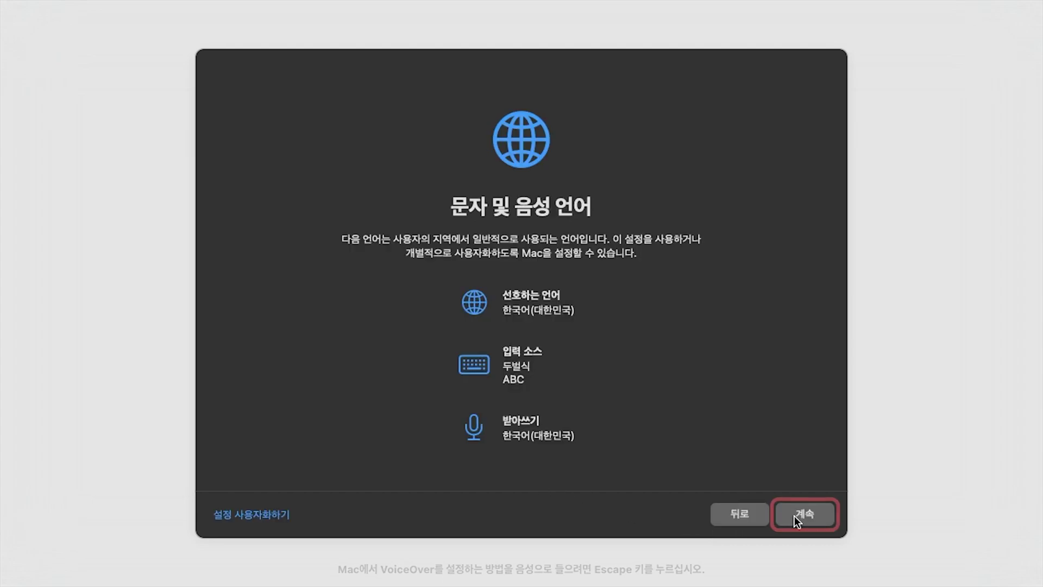
{"action": "left_click", "coordinate": [794, 516]}
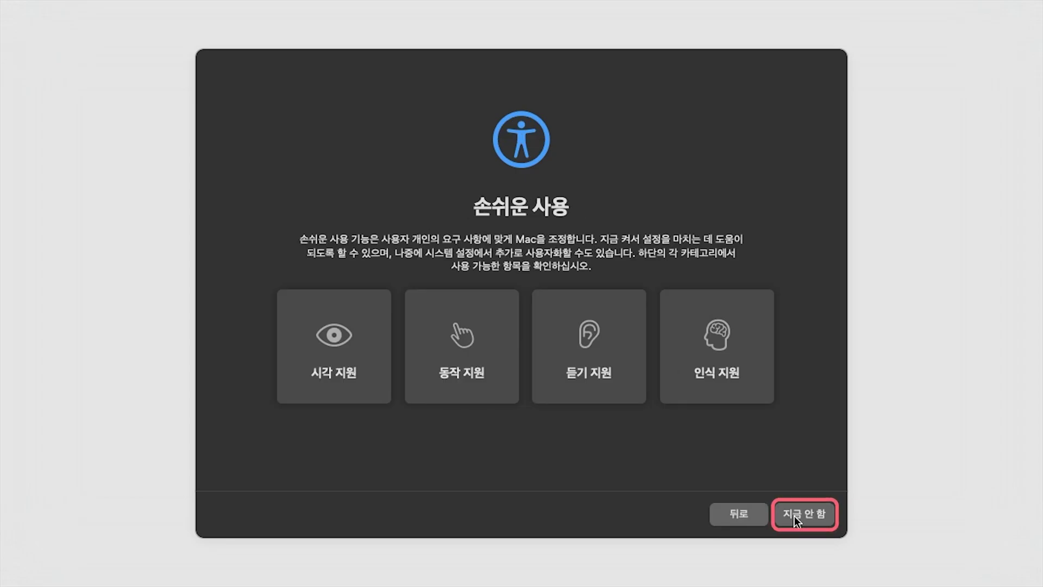
Skip the accessibility options and the migration of data from another computer, accepting the data and privacy notice.
{"action": "left_click", "coordinate": [794, 516]}
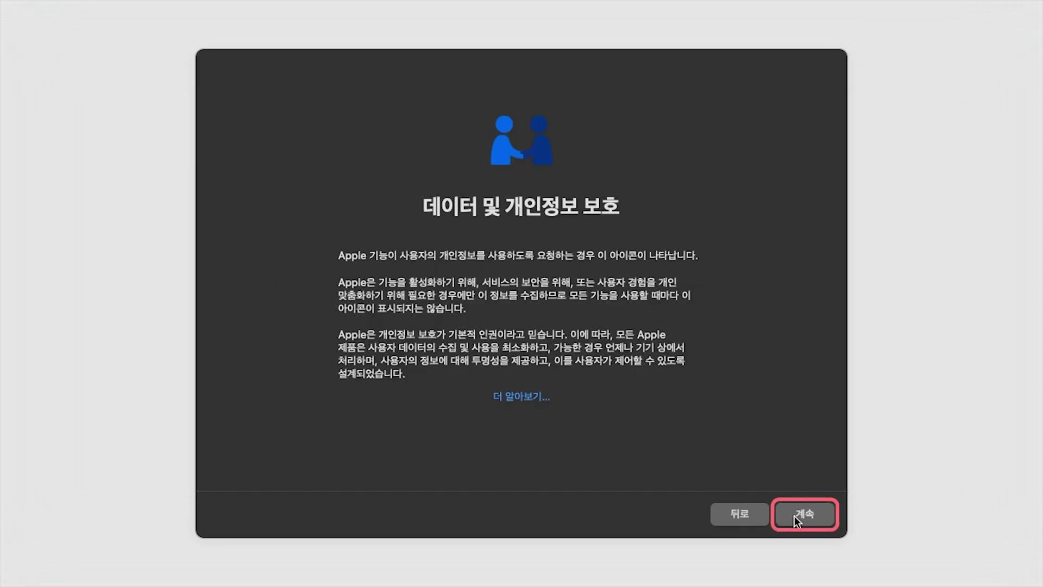
{"action": "left_click", "coordinate": [794, 516]}
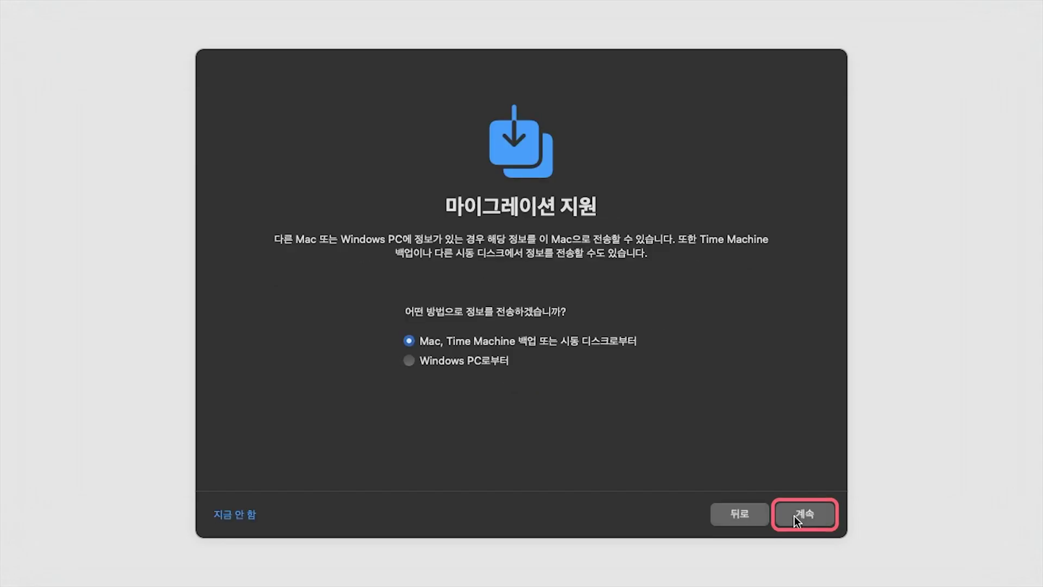
{"action": "left_click", "coordinate": [232, 515]}
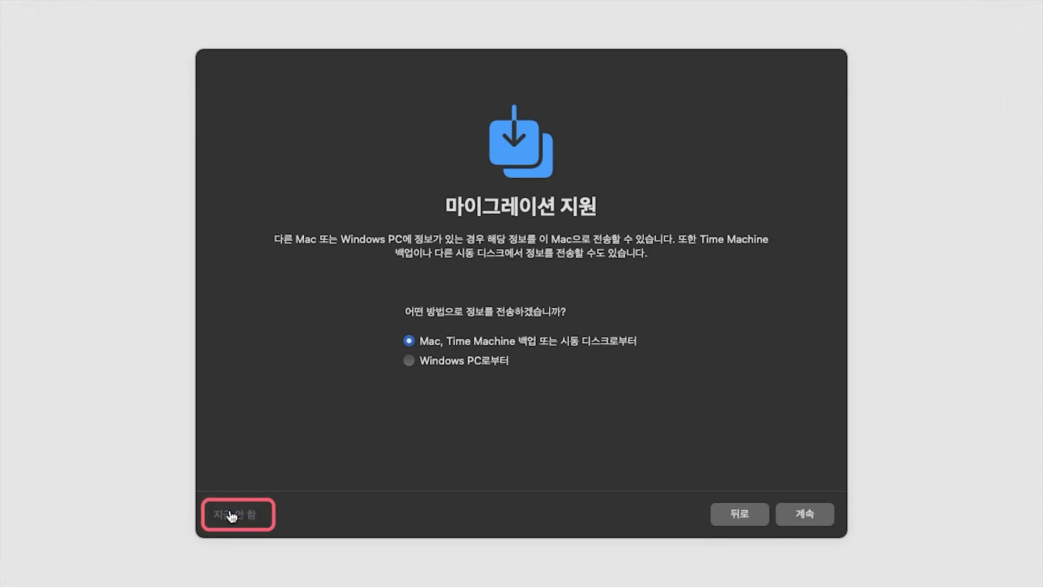
Skip signing in with an Apple ID and agree to the macOS software licence terms.
{"action": "left_click", "coordinate": [231, 515]}
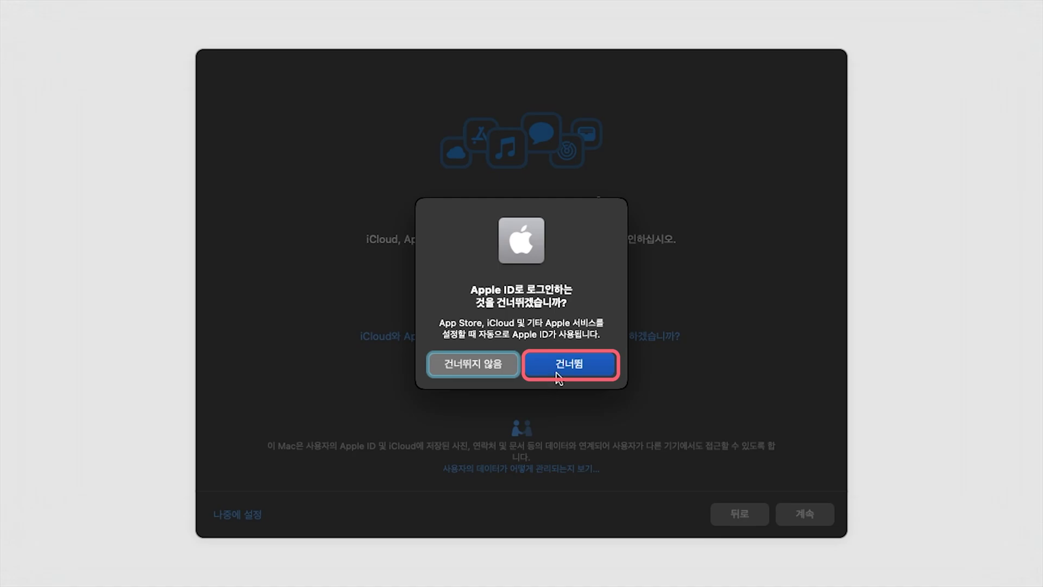
{"action": "left_click", "coordinate": [558, 374]}
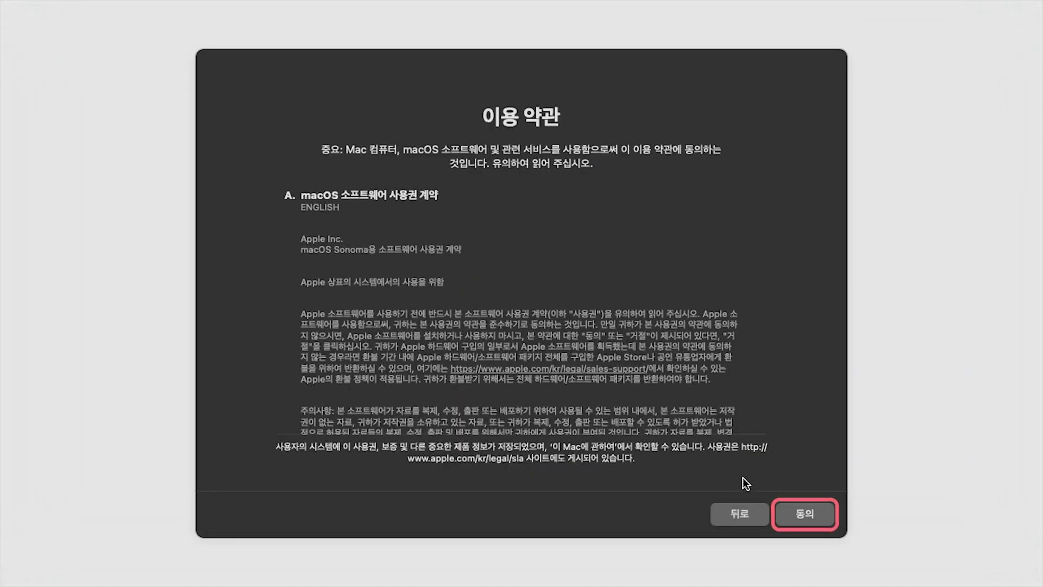
{"action": "left_click", "coordinate": [810, 510]}
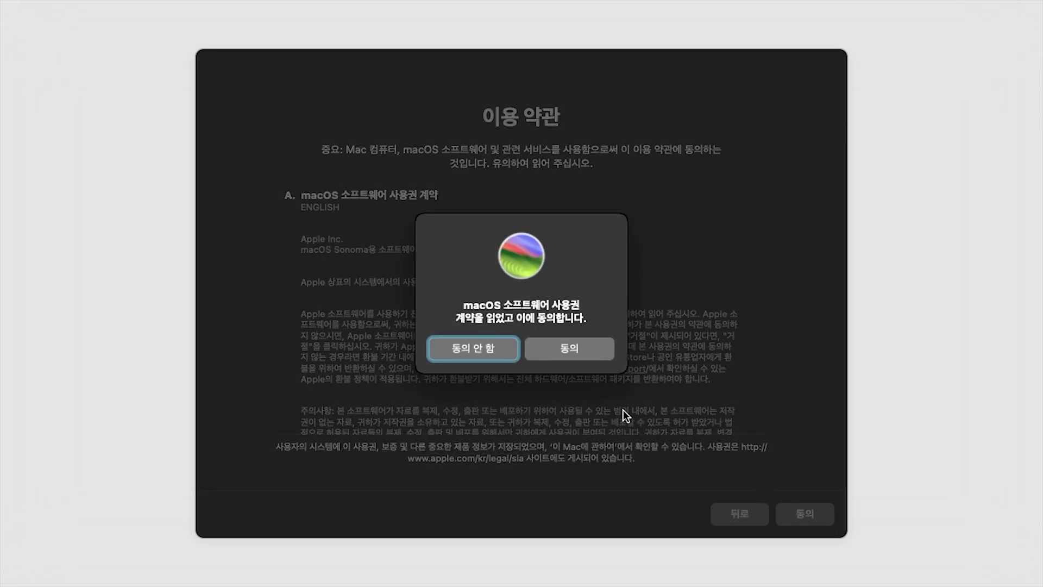
{"action": "left_click", "coordinate": [587, 357]}
Create the computer account by entering the full name, the account name, and the account password with its confirmation.
{"action": "left_click", "coordinate": [529, 240]}
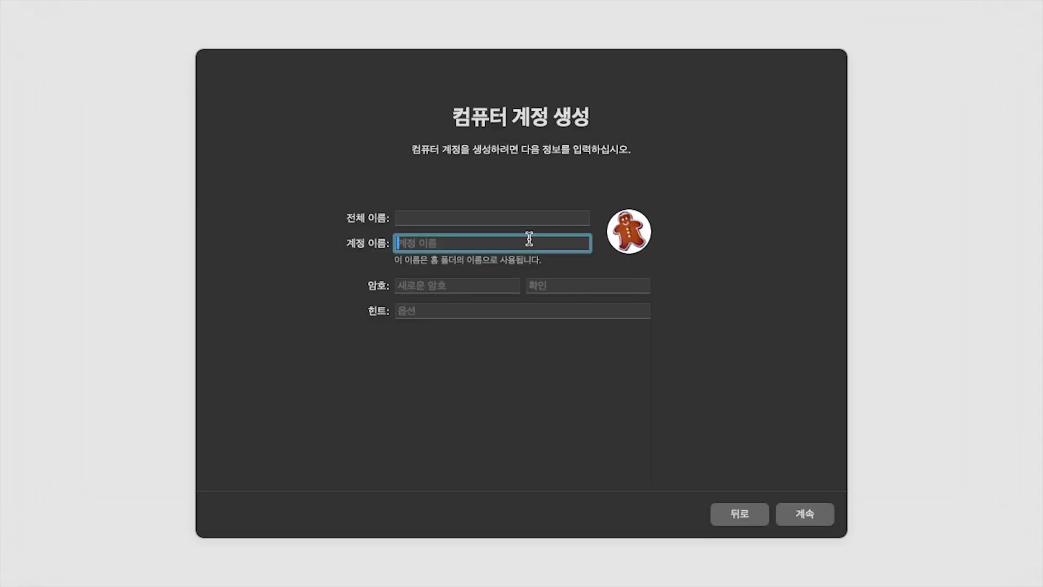
{"action": "type", "text": "gyultips"}
{"action": "left_click", "coordinate": [524, 216]}
{"action": "type", "text": "귤팁"}
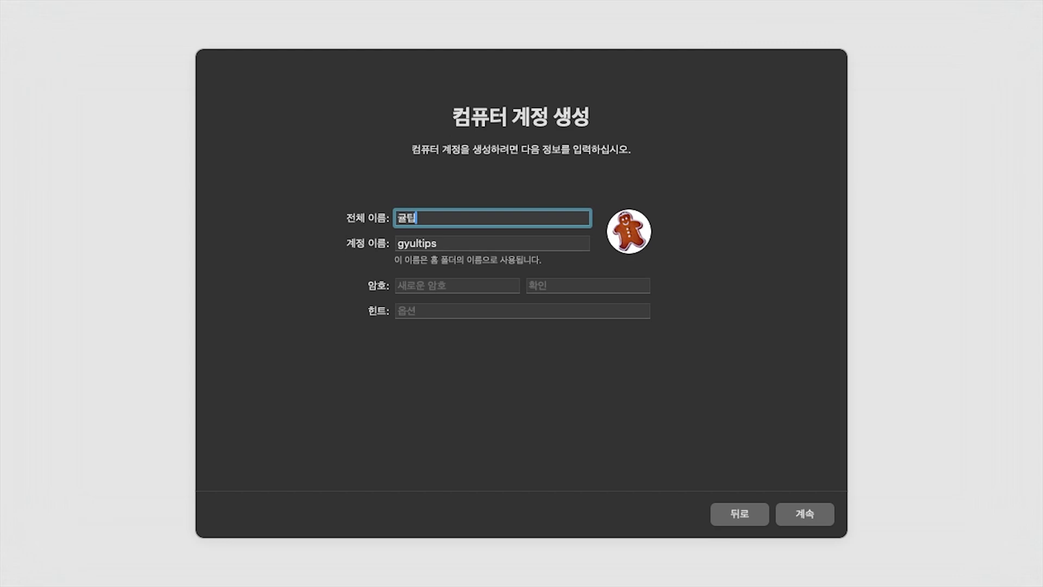
{"action": "left_click", "coordinate": [447, 290]}
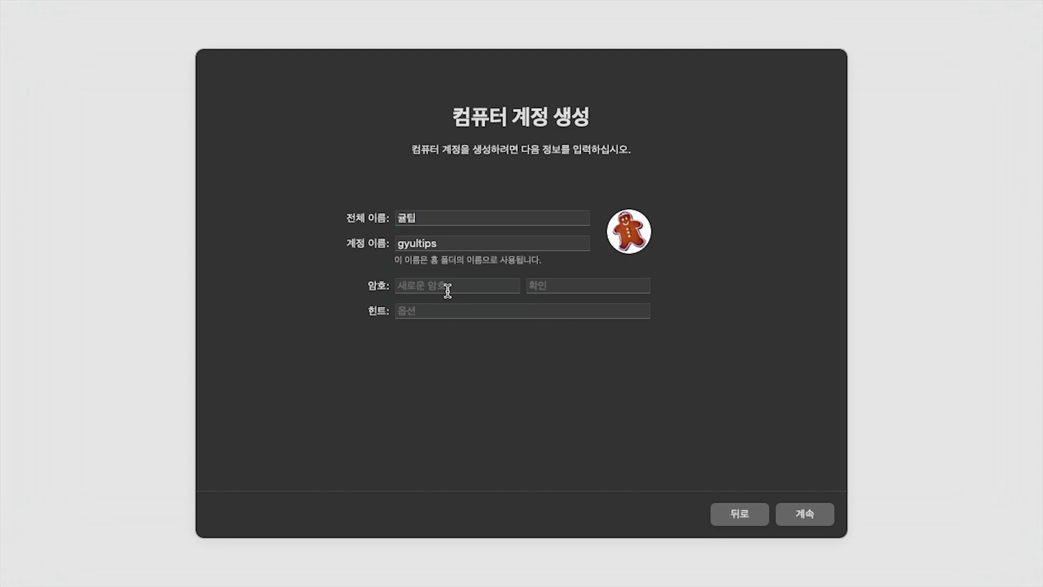
{"action": "type", "text": "••••••••••"}
{"action": "key", "text": "Tab"}
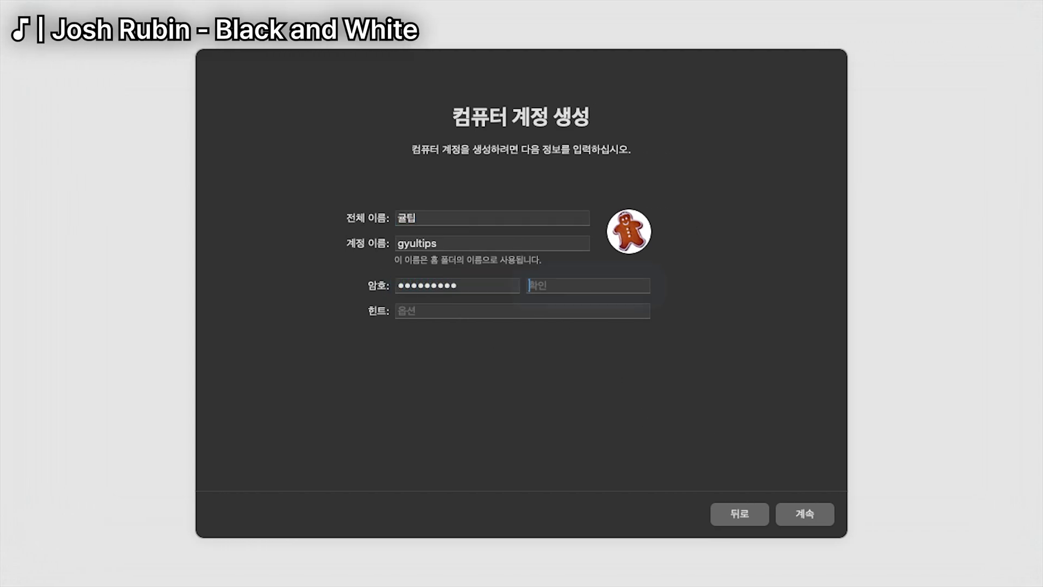
{"action": "type", "text": "••••••••••"}
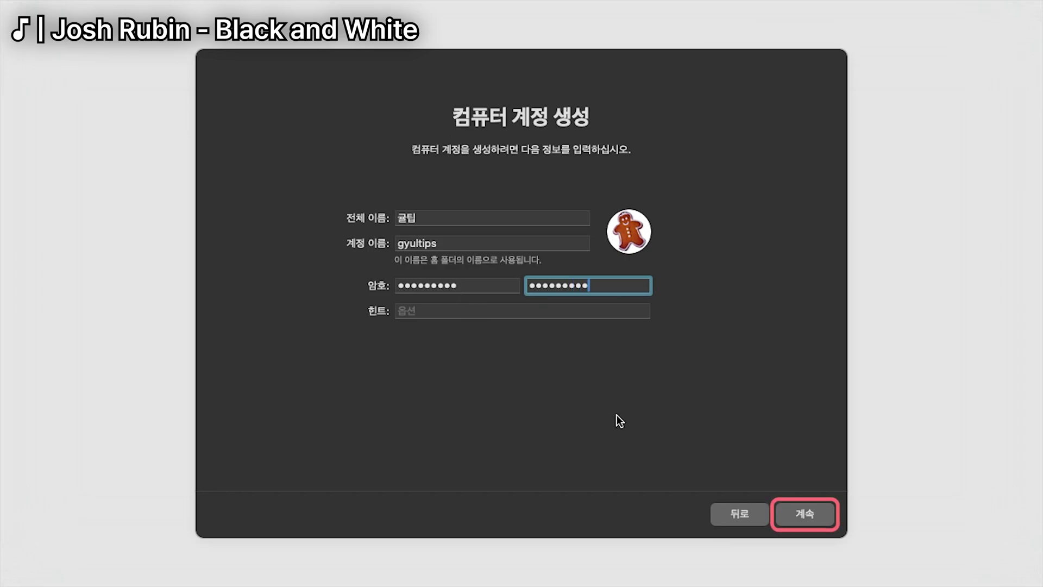
{"action": "left_click", "coordinate": [816, 514]}
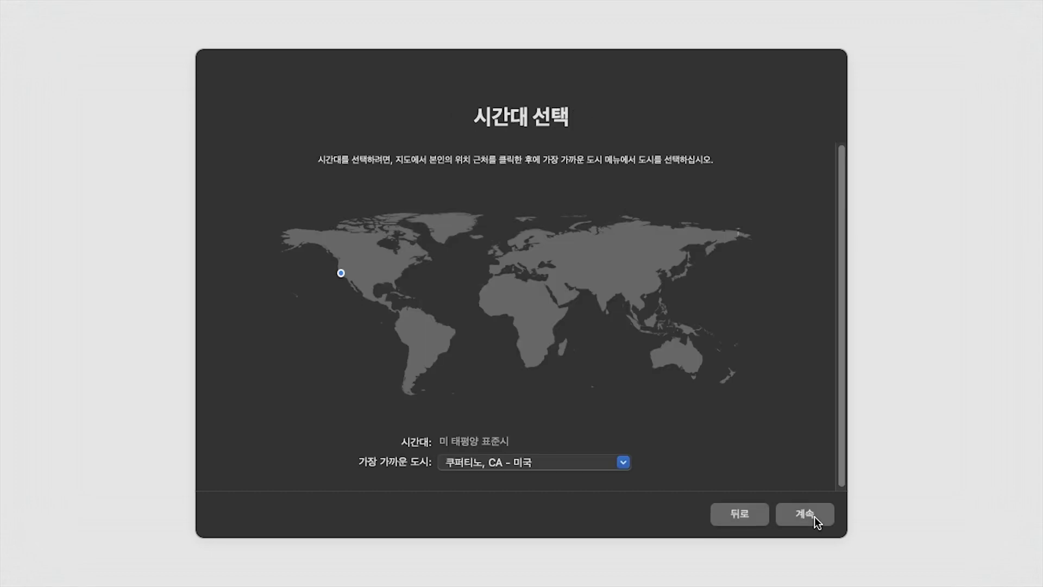
Set the time zone to 서울특별시 - 대한민국 on the map and turn off sharing Mac analytics with Apple.
{"action": "left_click", "coordinate": [669, 273]}
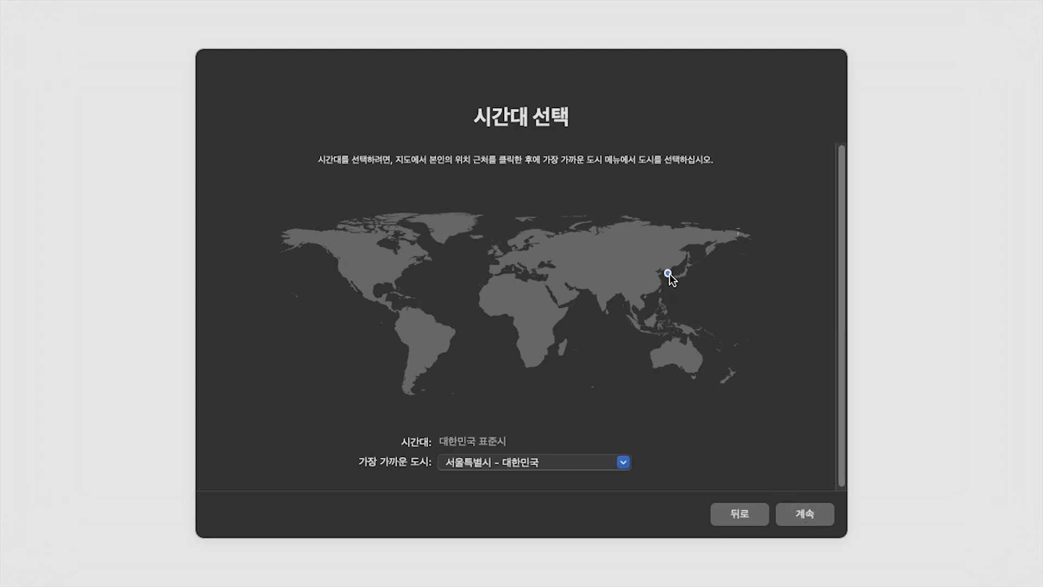
{"action": "left_click", "coordinate": [800, 513]}
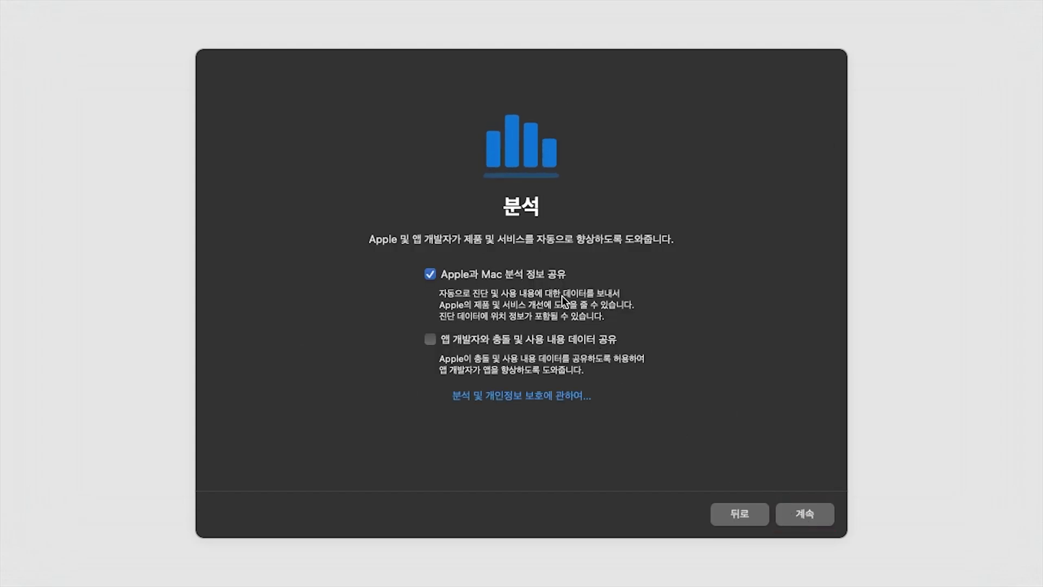
{"action": "left_click", "coordinate": [536, 272]}
{"action": "left_click", "coordinate": [802, 520]}
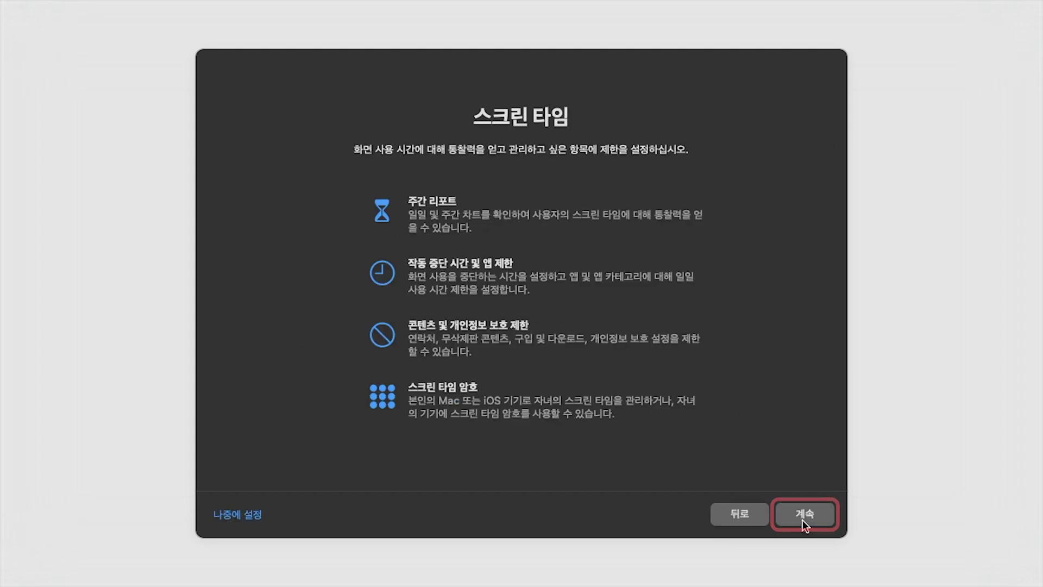
Postpone the Screen Time setup and choose the 다크 appearance after trying 라이트.
{"action": "left_click", "coordinate": [239, 514]}
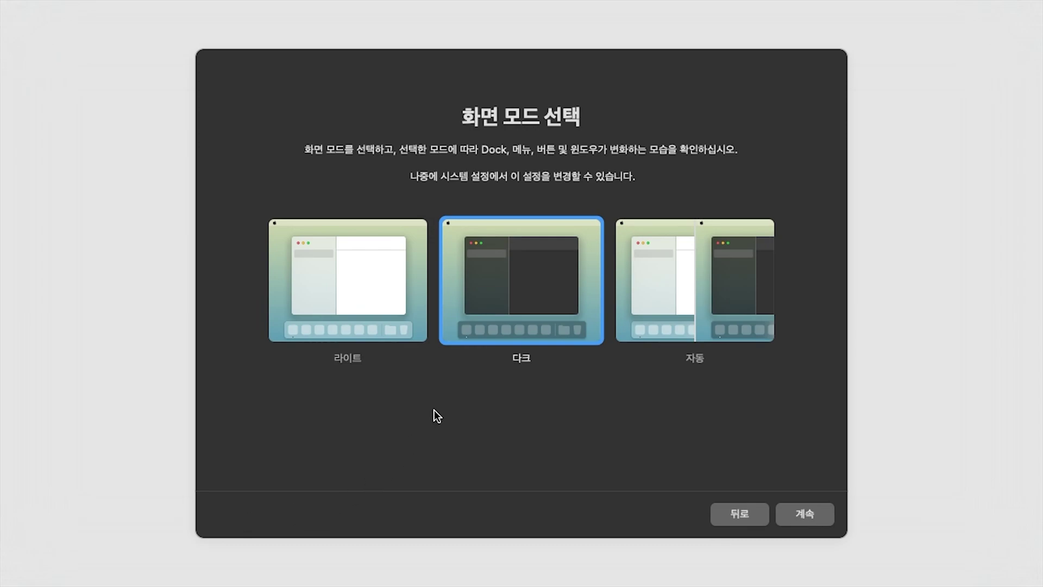
{"action": "left_click", "coordinate": [388, 294]}
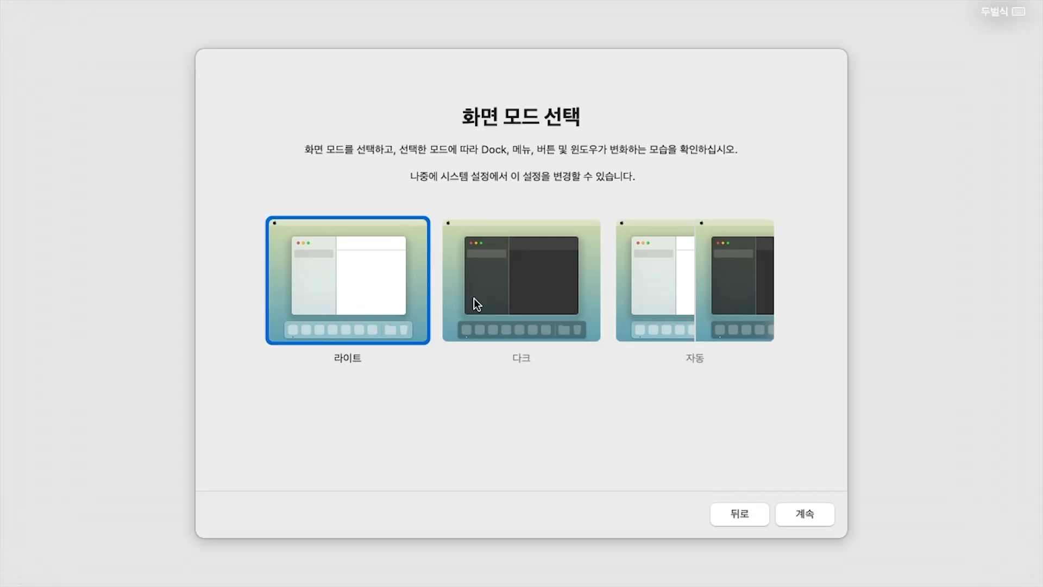
{"action": "left_click", "coordinate": [495, 303]}
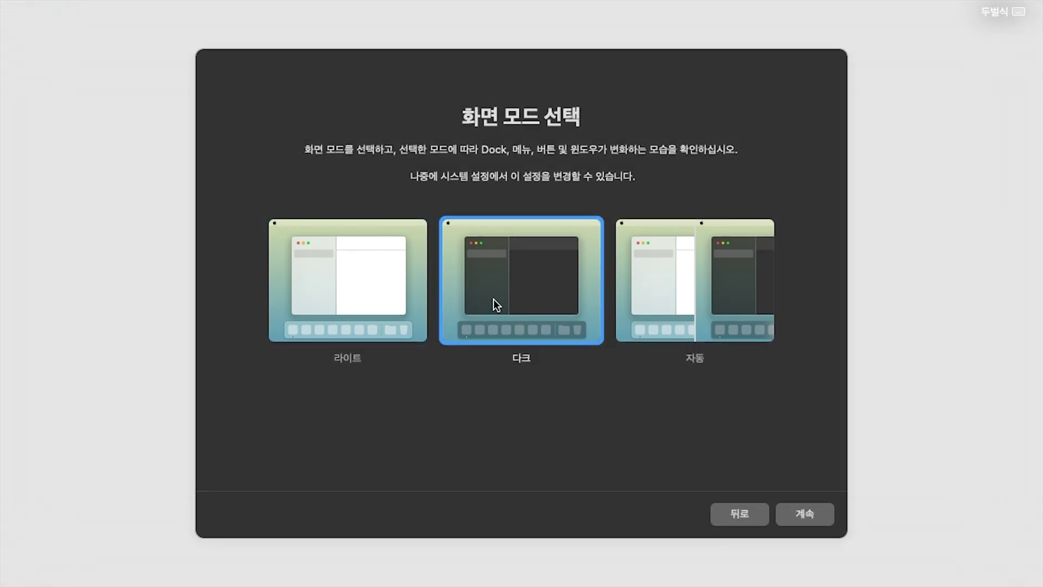
{"action": "left_click", "coordinate": [799, 519]}
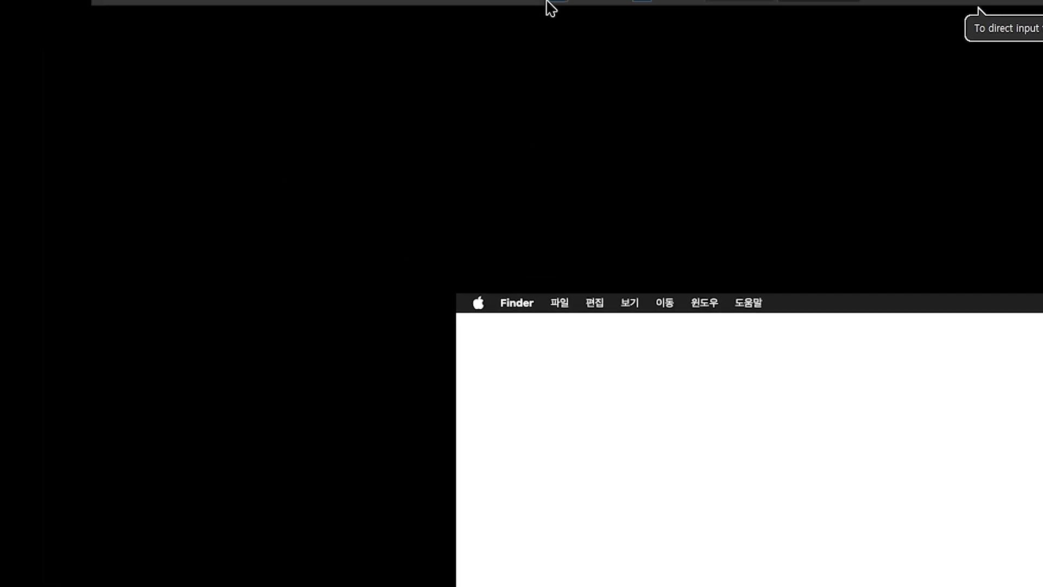
Connect the VMware Tools installer CD to the macOS 14 virtual machine.
{"action": "left_click", "coordinate": [240, 11]}
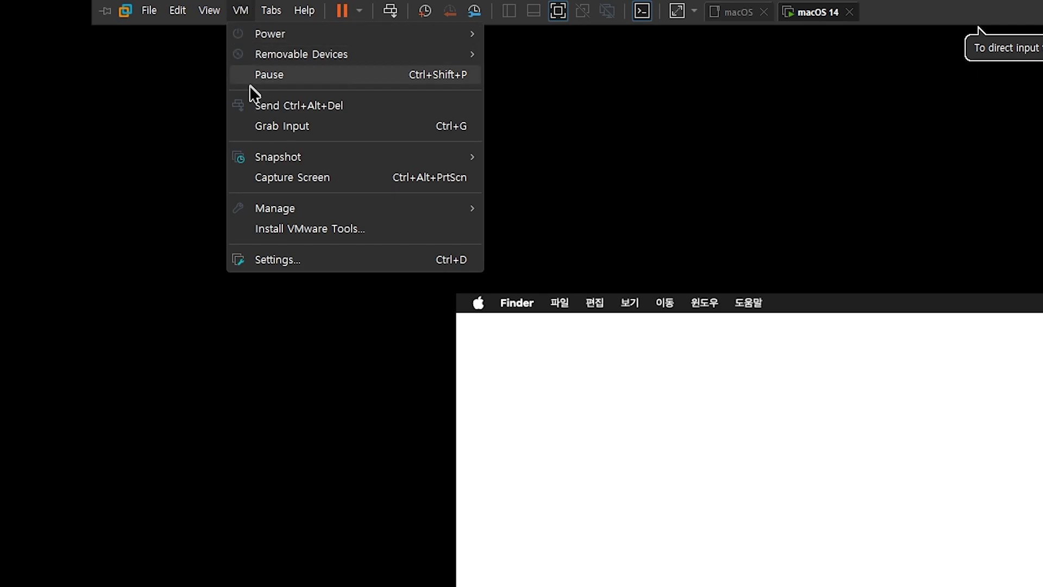
{"action": "left_click", "coordinate": [286, 227]}
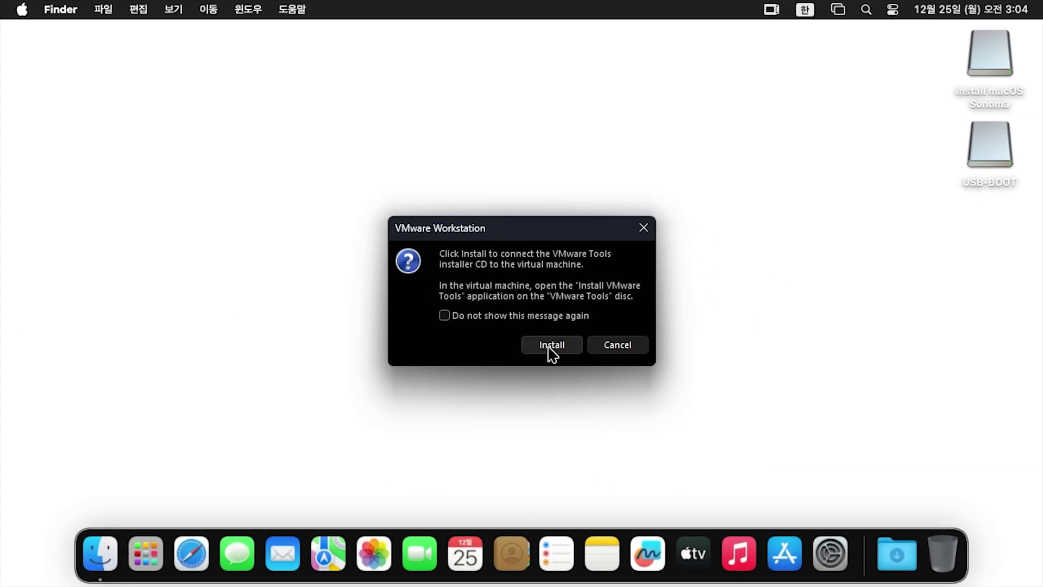
{"action": "left_click", "coordinate": [606, 384]}
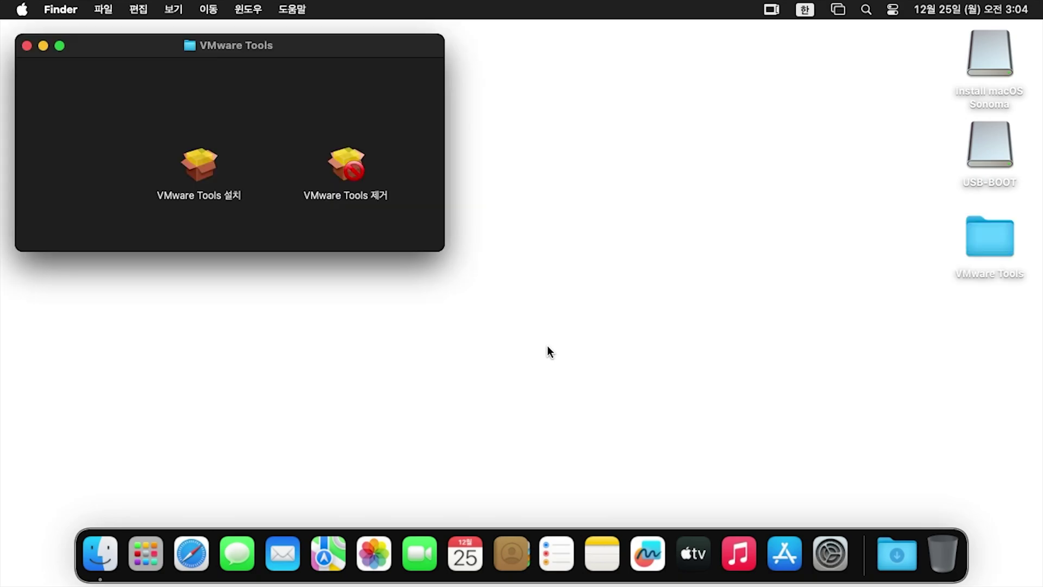
Install VMware Tools for all users of this computer, authorizing the installation with the account password.
{"action": "double_click", "coordinate": [190, 170]}
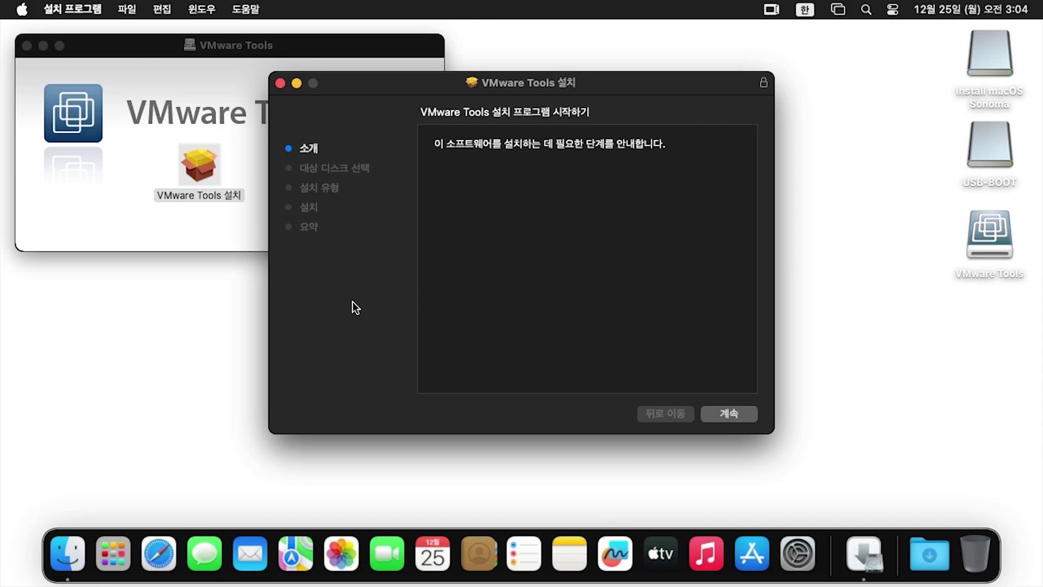
{"action": "left_click", "coordinate": [729, 419]}
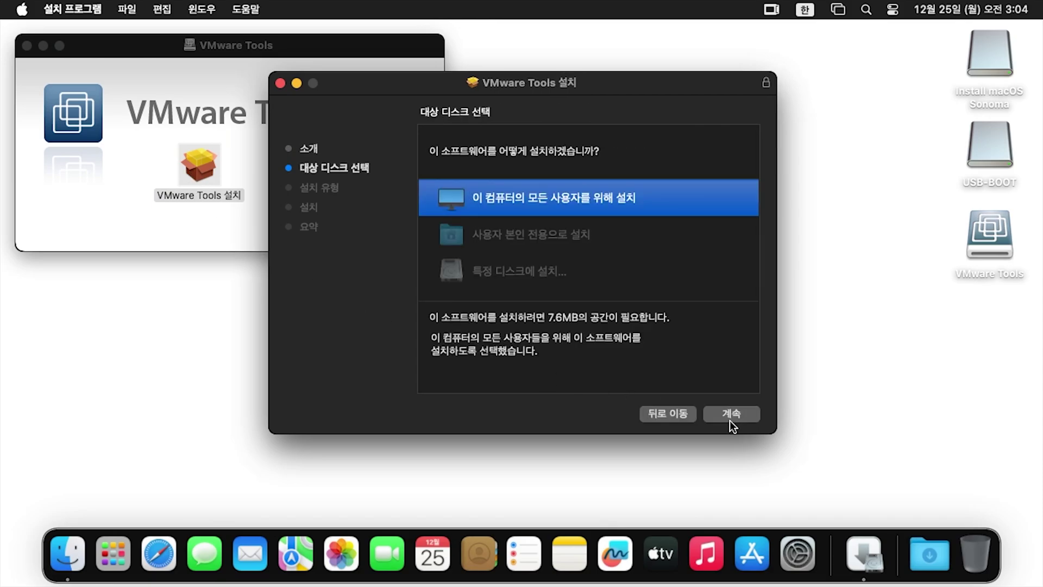
{"action": "left_click", "coordinate": [729, 420]}
{"action": "left_click", "coordinate": [729, 419]}
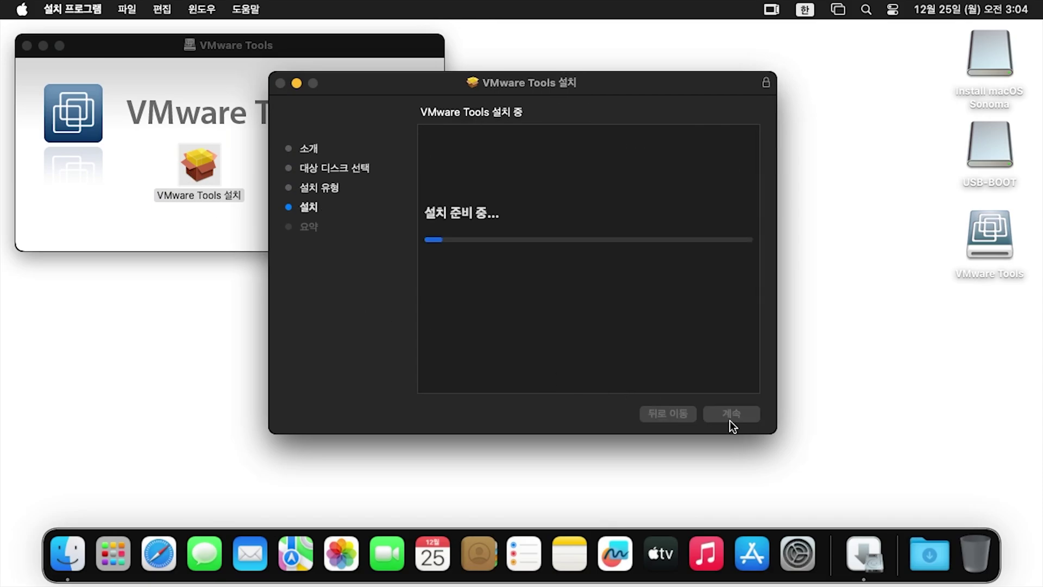
{"action": "type", "text": "••••••••••"}
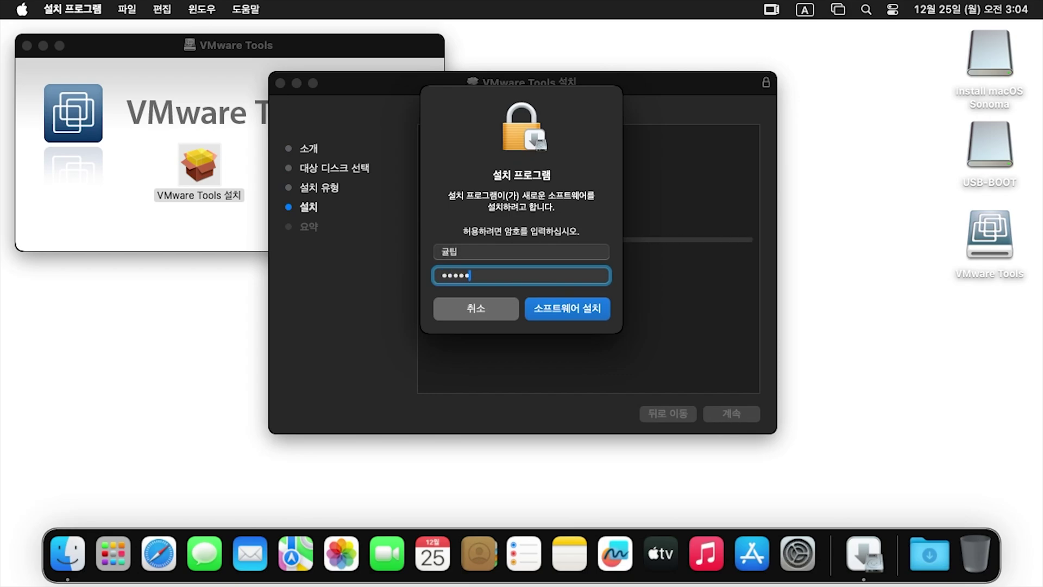
{"action": "key", "text": "Return"}
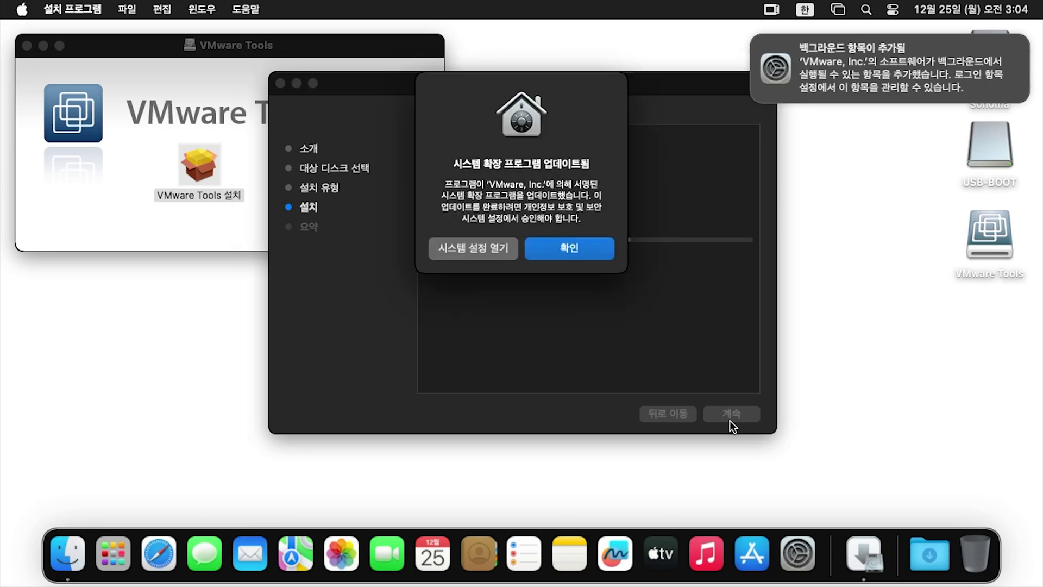
Allow the VMware, Inc. system software in the privacy and security settings with the account password, postponing the restart.
{"action": "left_click", "coordinate": [458, 253]}
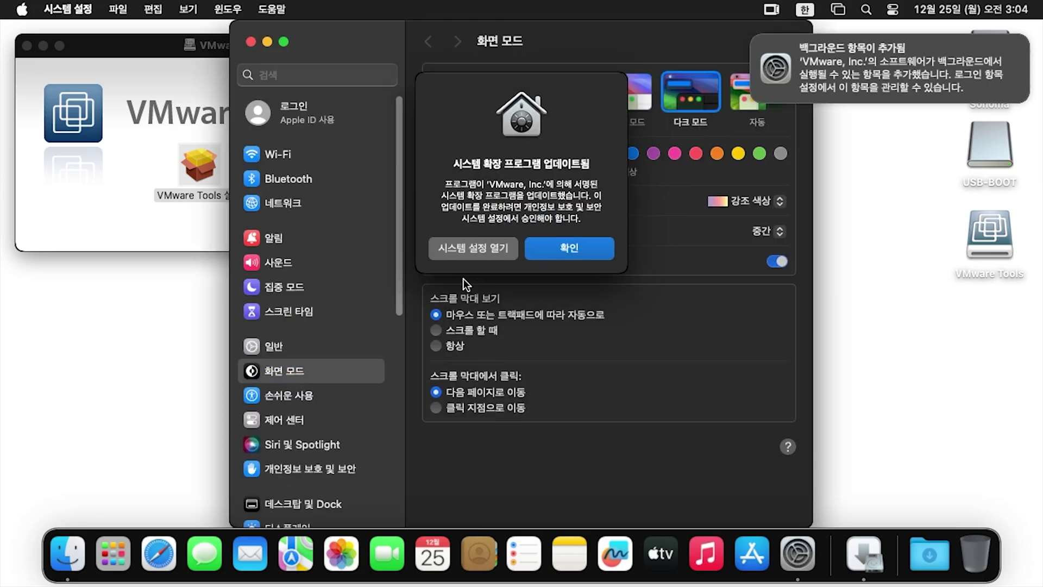
{"action": "left_click", "coordinate": [562, 253]}
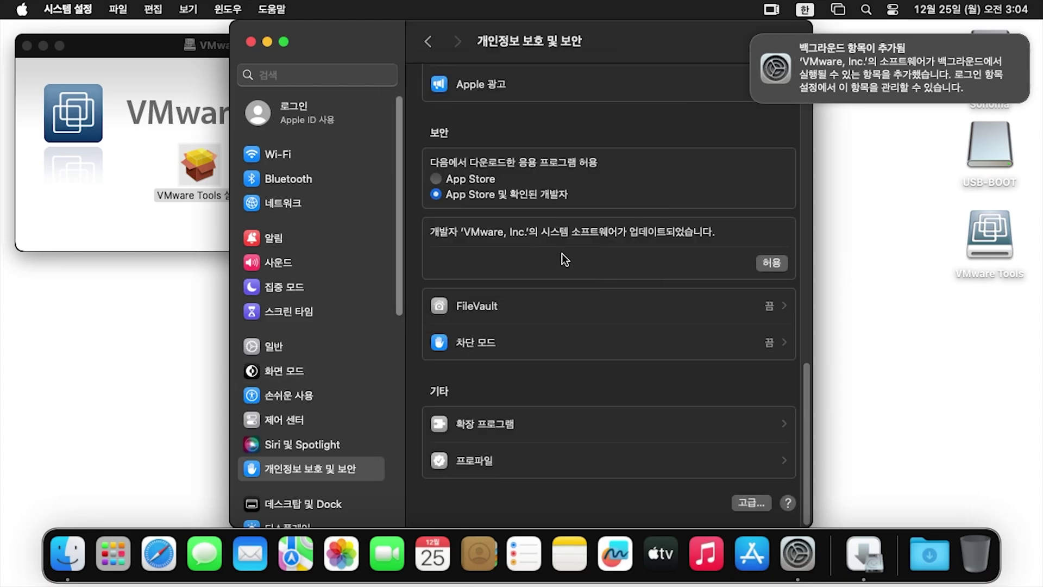
{"action": "left_click", "coordinate": [776, 268]}
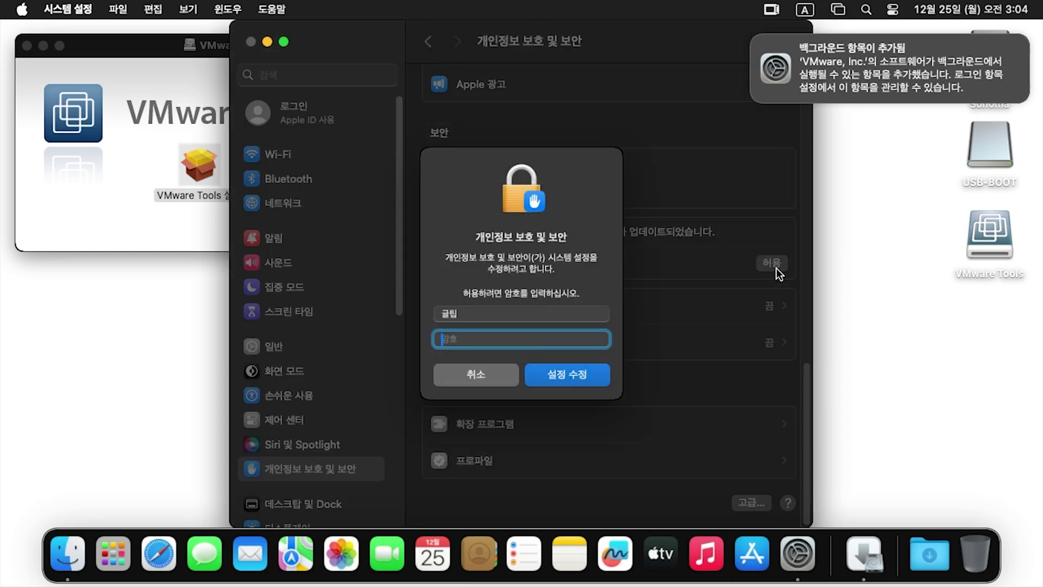
{"action": "type", "text": "•••••••••"}
{"action": "key", "text": "Return"}
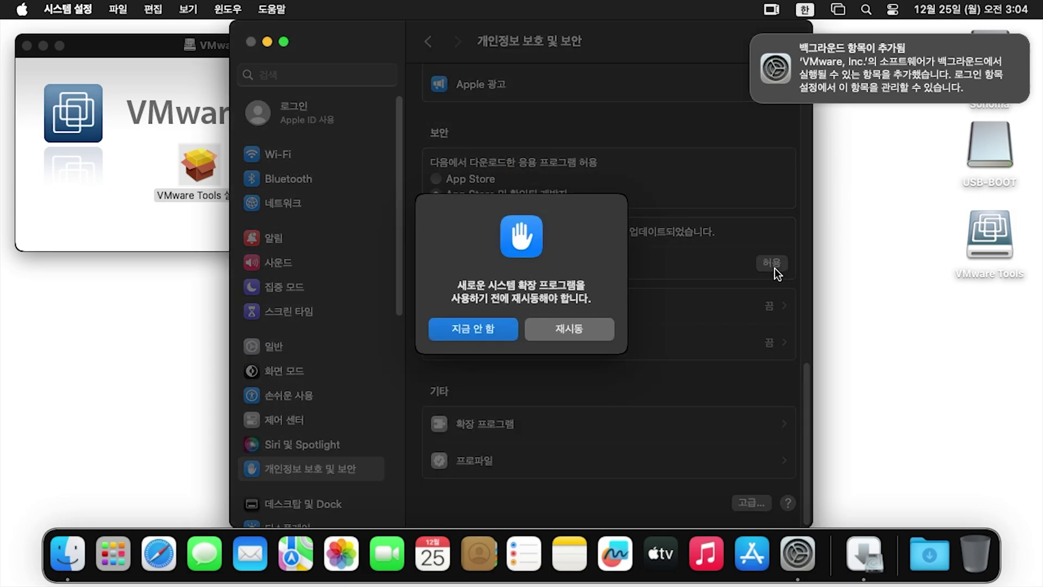
{"action": "left_click", "coordinate": [470, 328]}
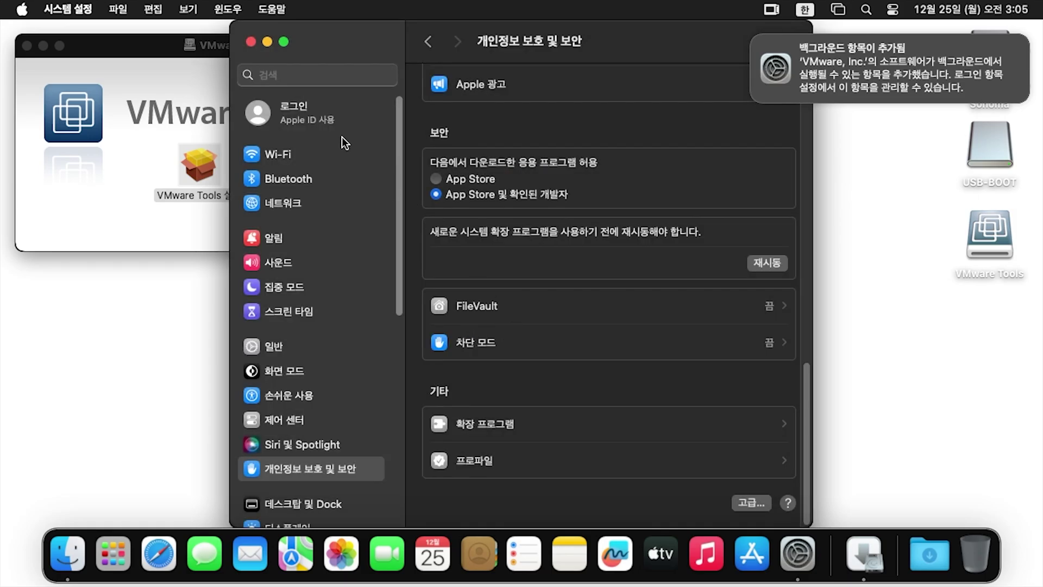
{"action": "left_click", "coordinate": [251, 41]}
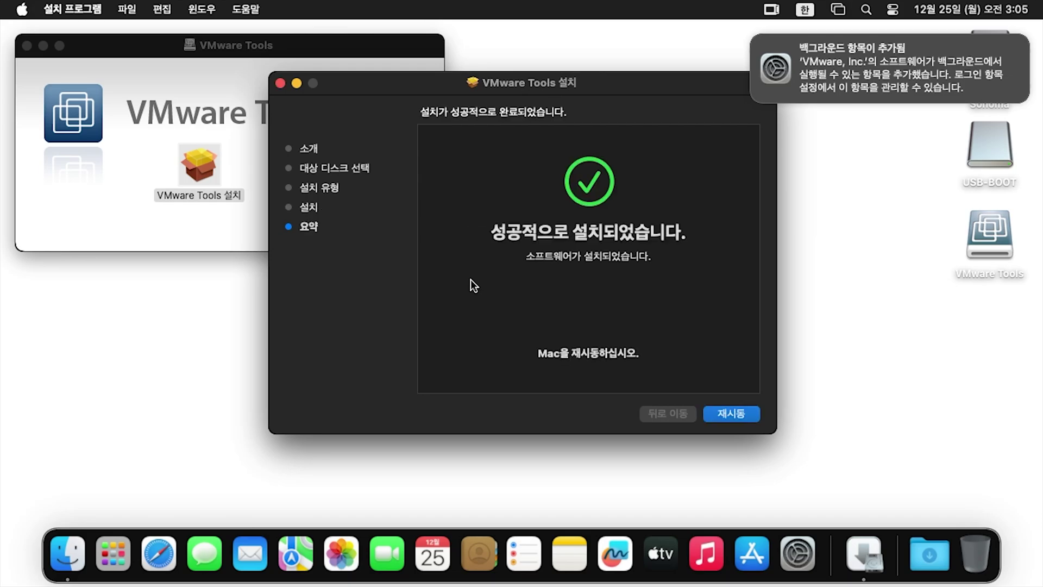
Restart the Mac from the installer, boot from the internal macOS disk, and log in with the account password.
{"action": "left_click", "coordinate": [731, 414]}
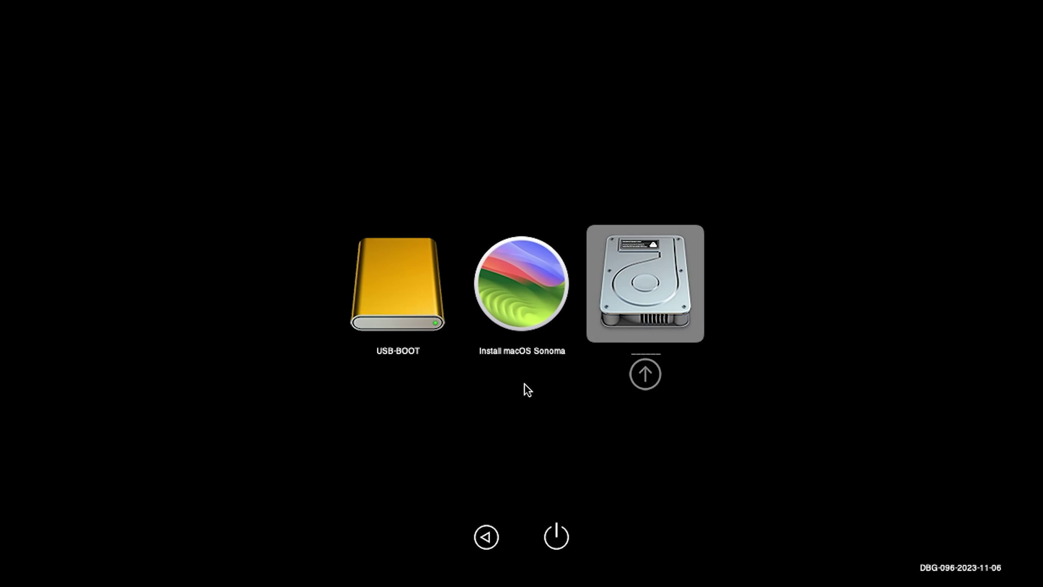
{"action": "key", "text": "Return"}
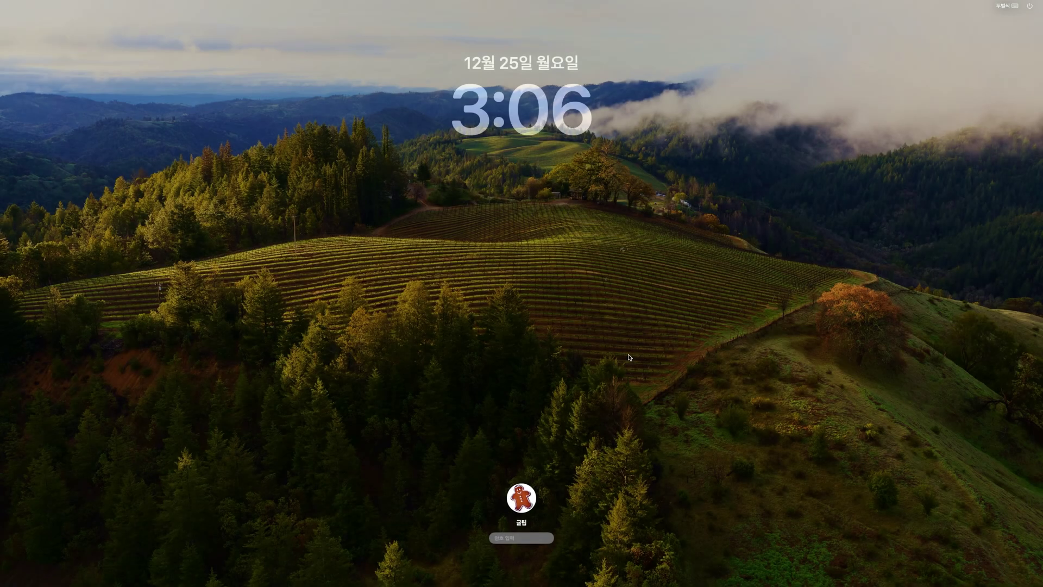
{"action": "type", "text": "******"}
{"action": "key", "text": "Return"}
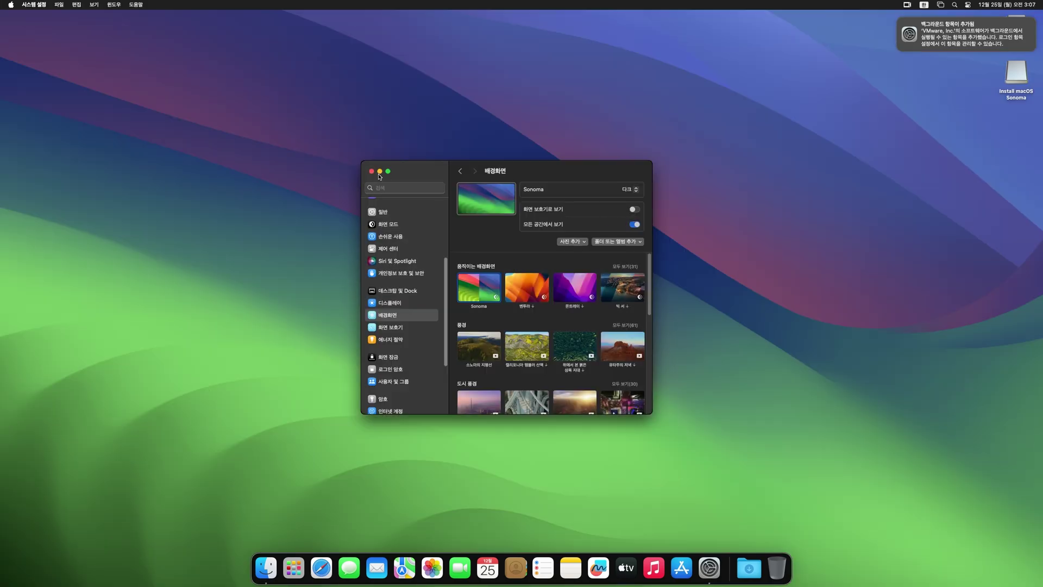
Close the wallpaper settings and open the information about this Mac to check the installed macOS version.
{"action": "left_click", "coordinate": [379, 174]}
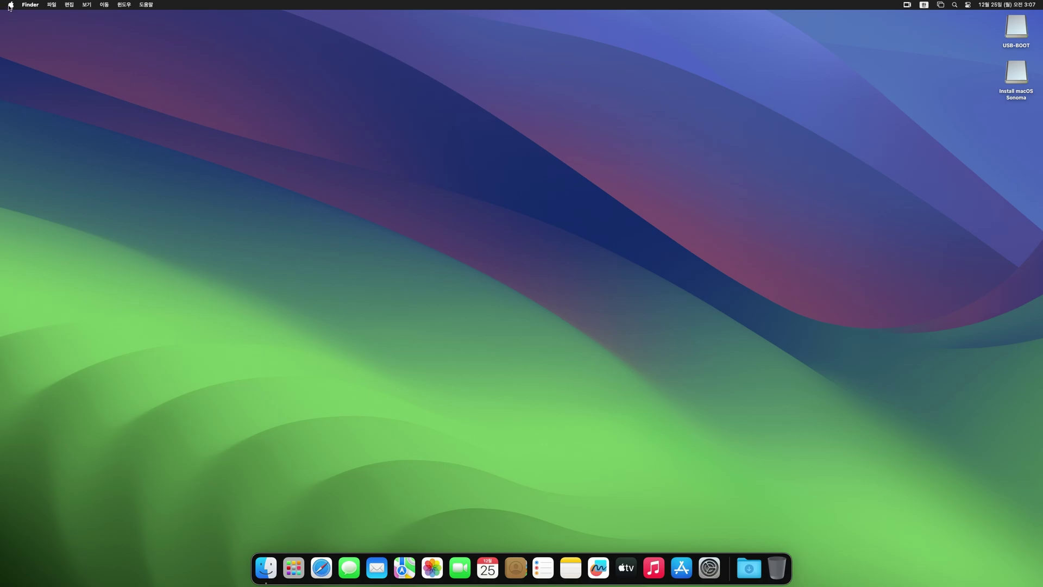
{"action": "left_click", "coordinate": [10, 4]}
{"action": "left_click", "coordinate": [12, 20]}
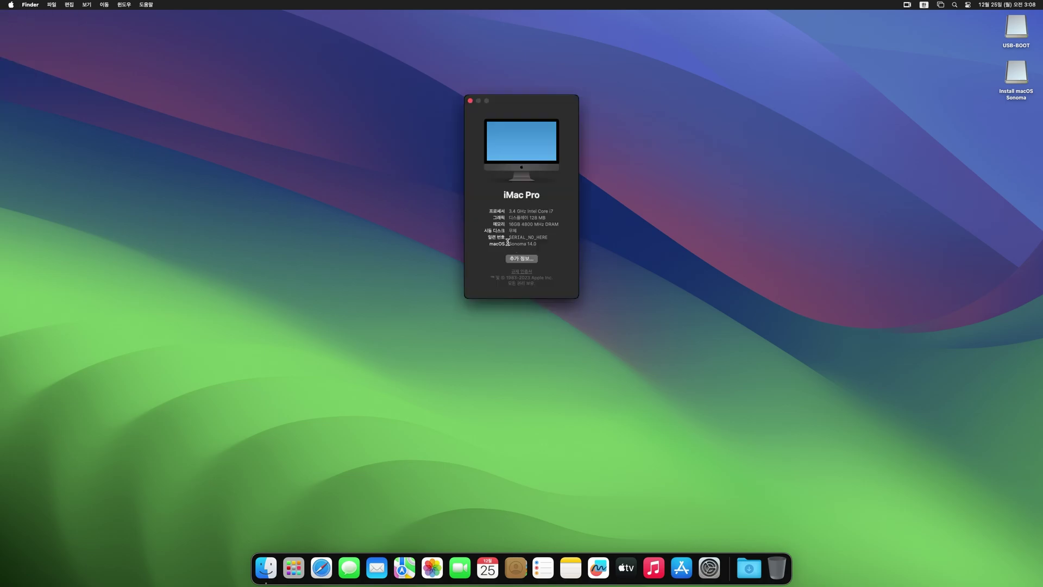
{"action": "left_click_drag", "start_coordinate": [509, 244], "coordinate": [540, 244]}
{"action": "left_click_drag", "start_coordinate": [540, 244], "coordinate": [544, 244]}
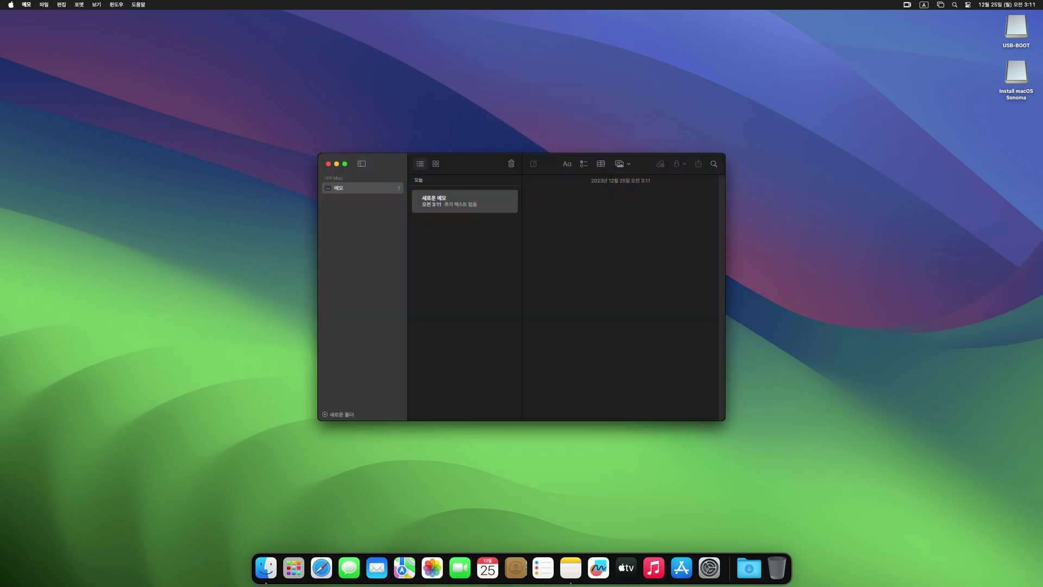
Write "macOS sonoma" in the new empty note.
{"action": "type", "text": "macOS sonoma"}
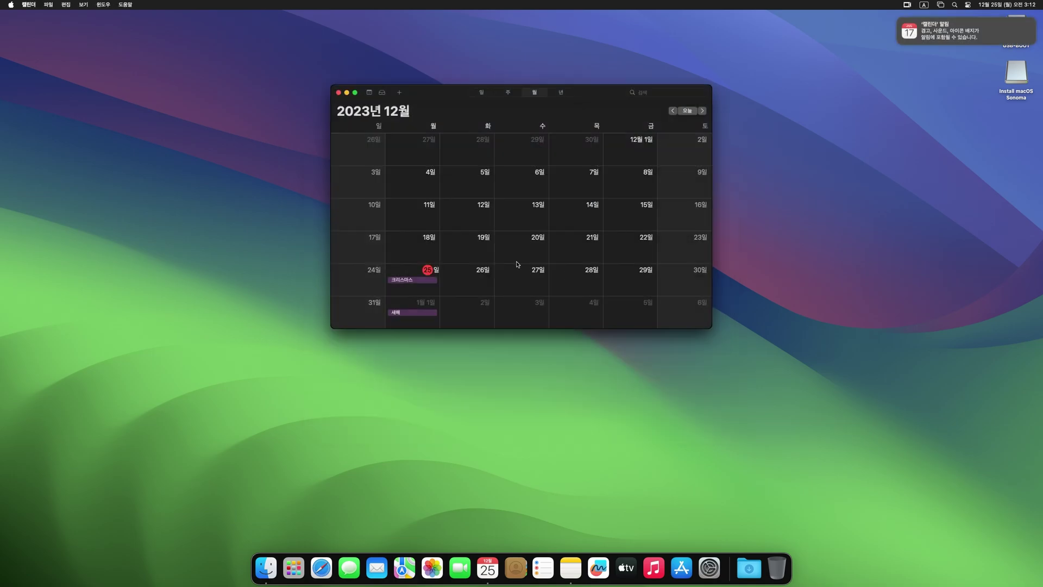
Select the 크리스마스 event on December 25, 2023 in the calendar's month view.
{"action": "left_click", "coordinate": [404, 280]}
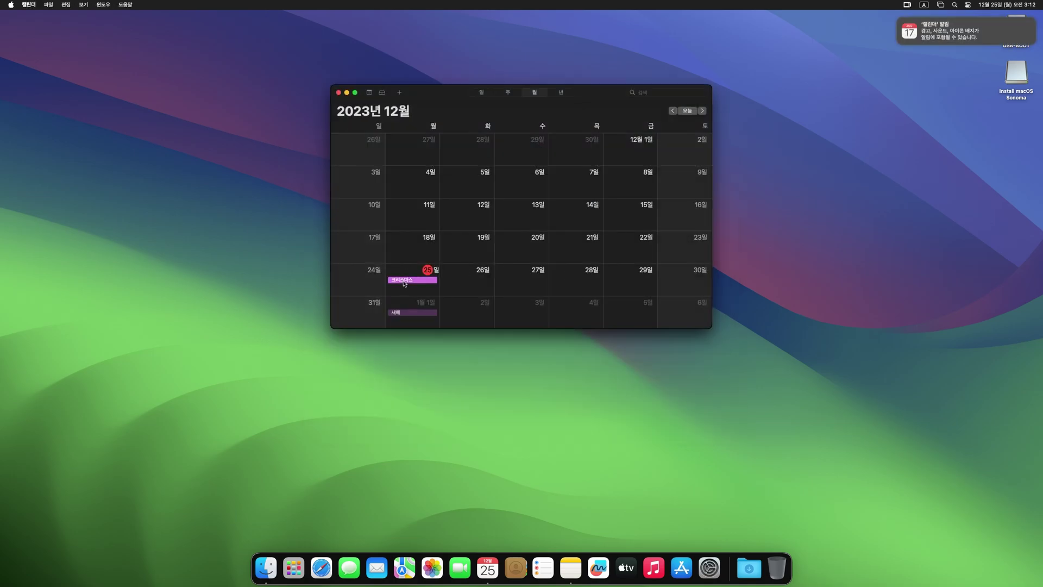